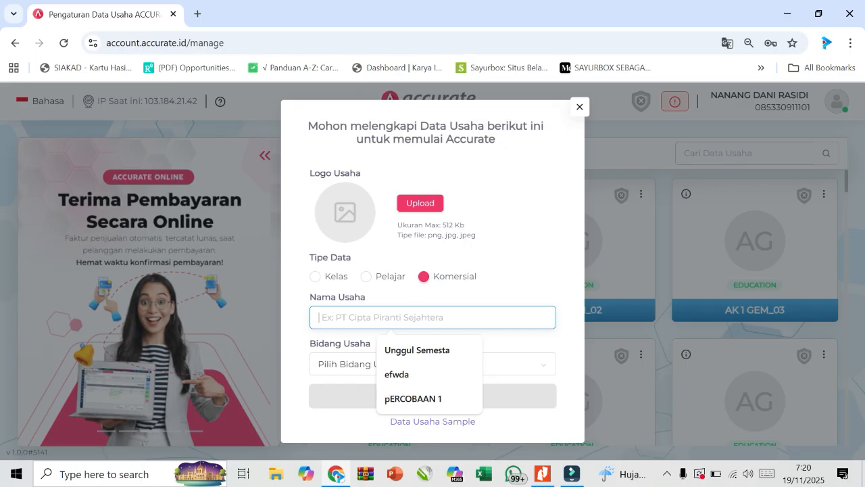
- Create the commercial business database CV Laris Manis with business field Others (Lainnya) and continue into it
text(CV Laris)
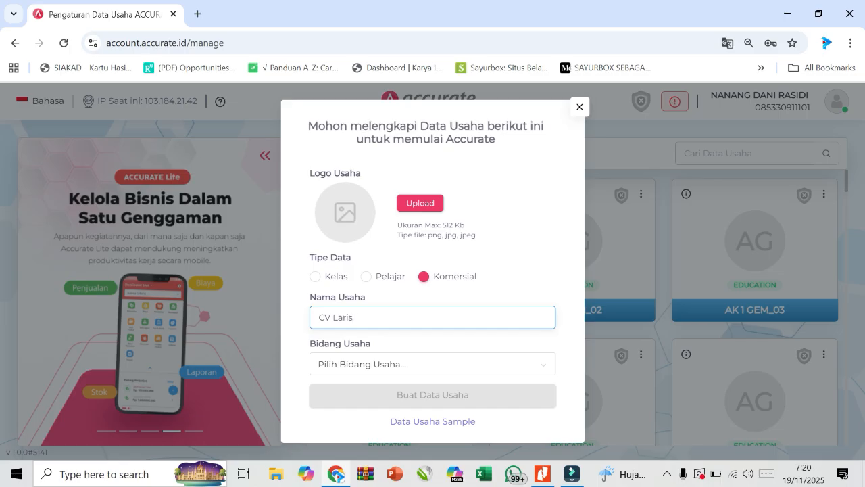
text(Manis)
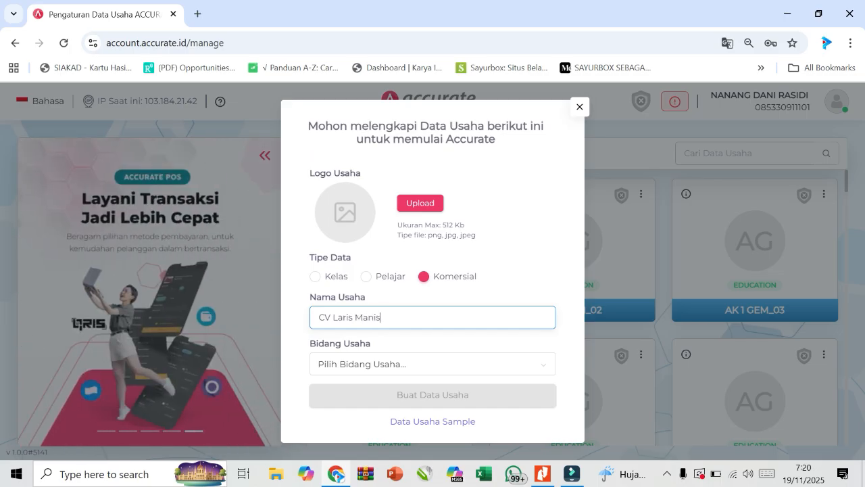
click(432, 364)
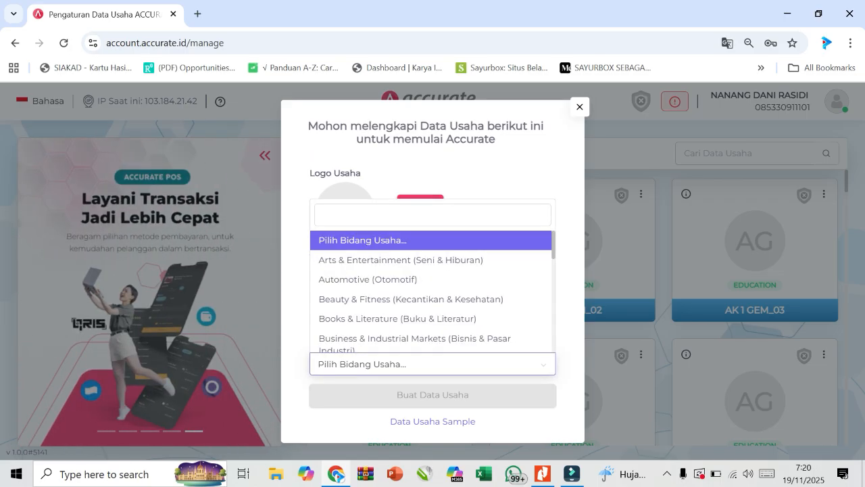
scroll(406, 317, down, 6)
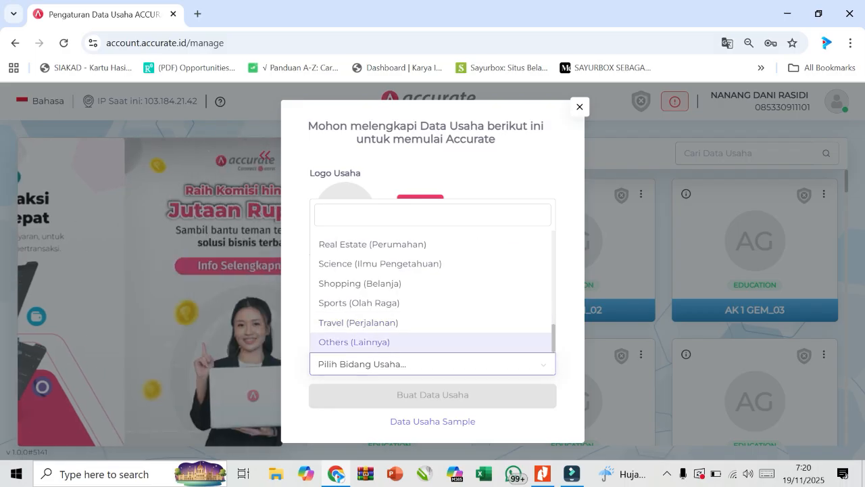
click(354, 341)
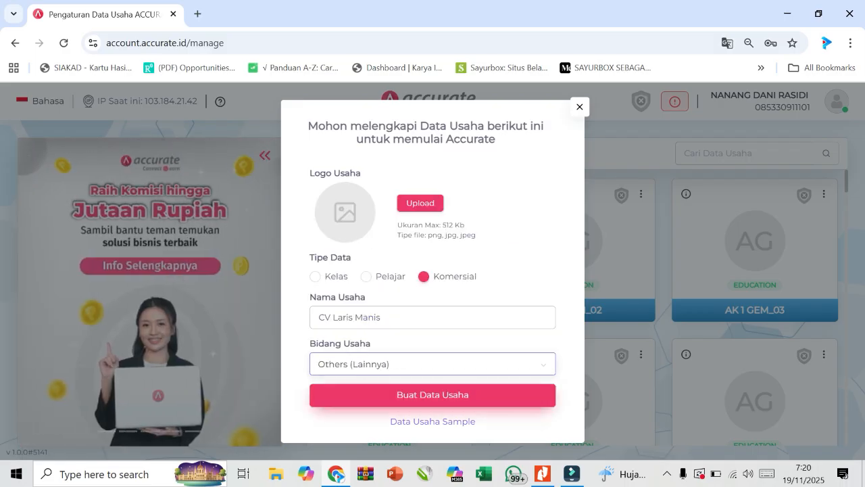
click(432, 395)
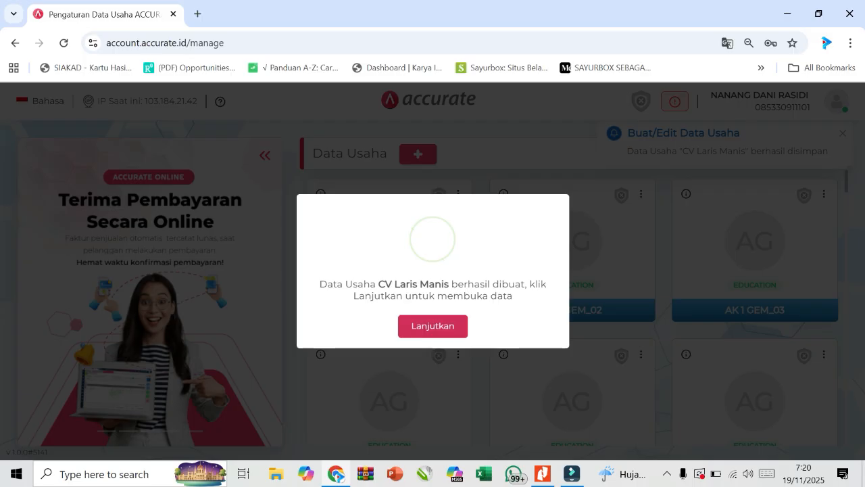
key(Return)
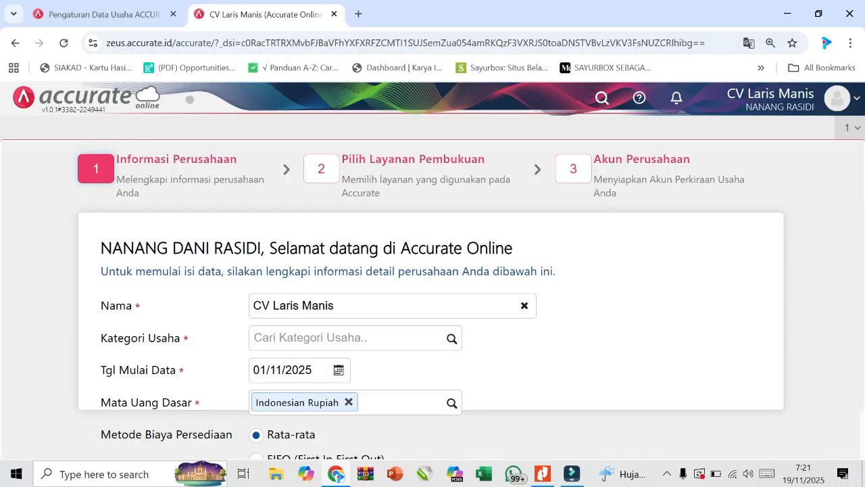
- Set the company's business category (Kategori Usaha) to RETAILER
scroll(430, 309, down, 1)
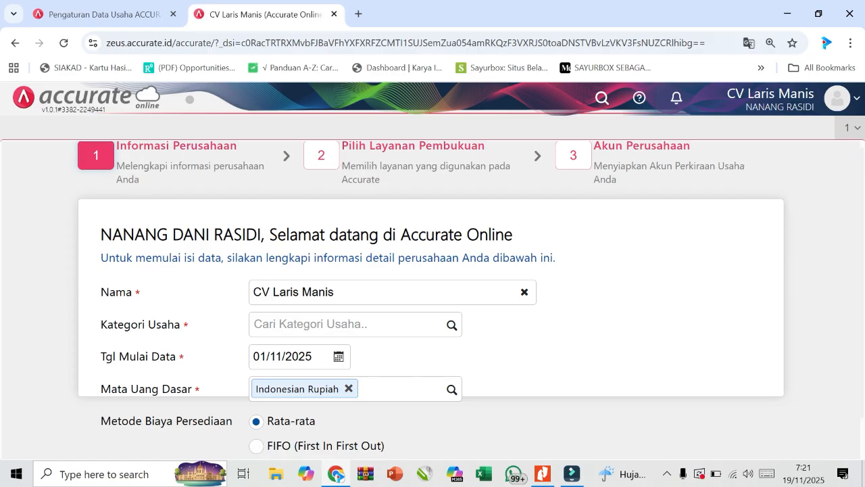
scroll(432, 311, down, 1)
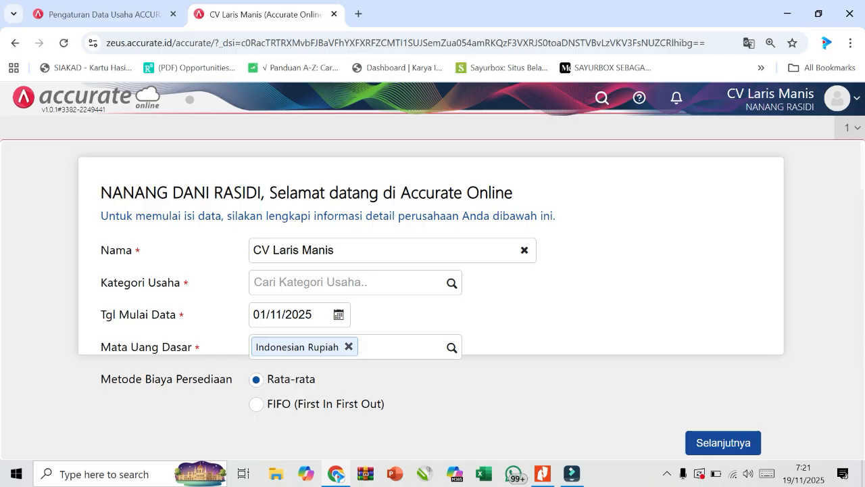
click(451, 283)
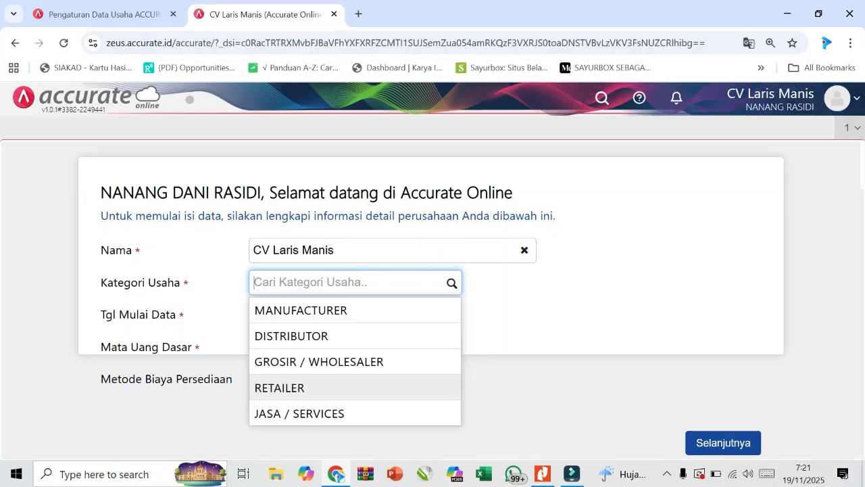
click(304, 387)
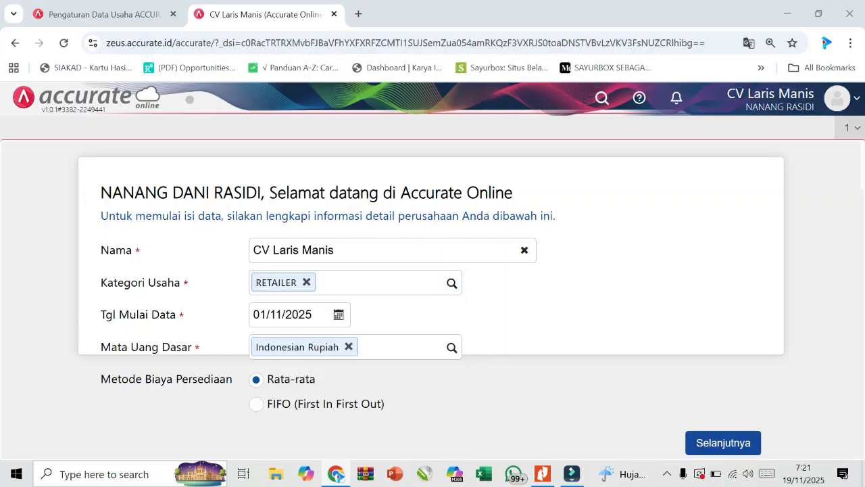
- Switch to the CV Laris Manis document in Nitro Pro and check the company database table for the start date
key(alt+Tab)
key(Tab)
scroll(433, 243, up, 3)
scroll(432, 243, up, 4)
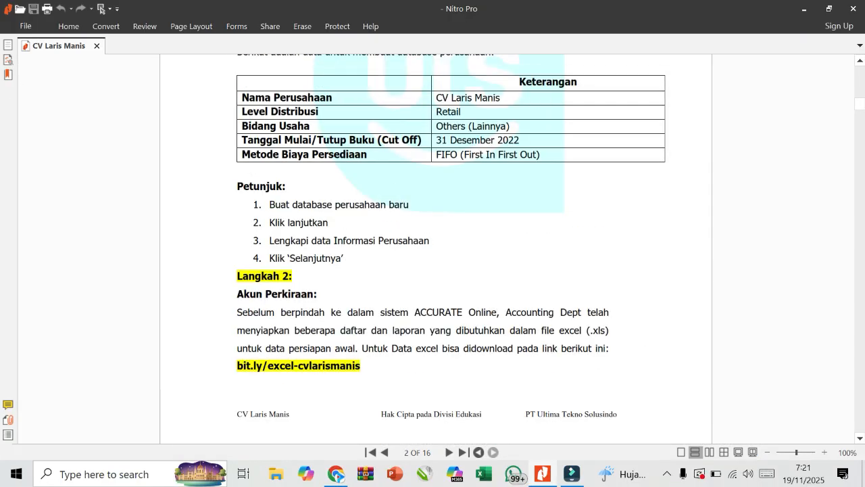
scroll(433, 243, up, 1)
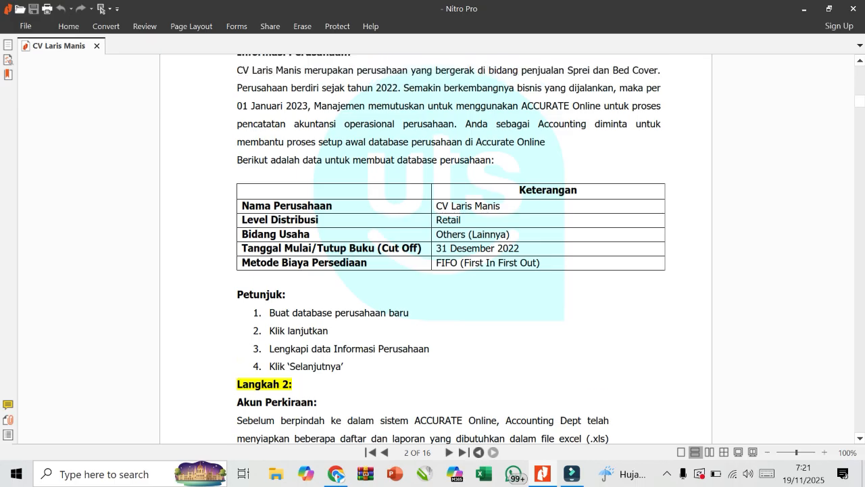
ctrl+scroll(433, 244, up, 1)
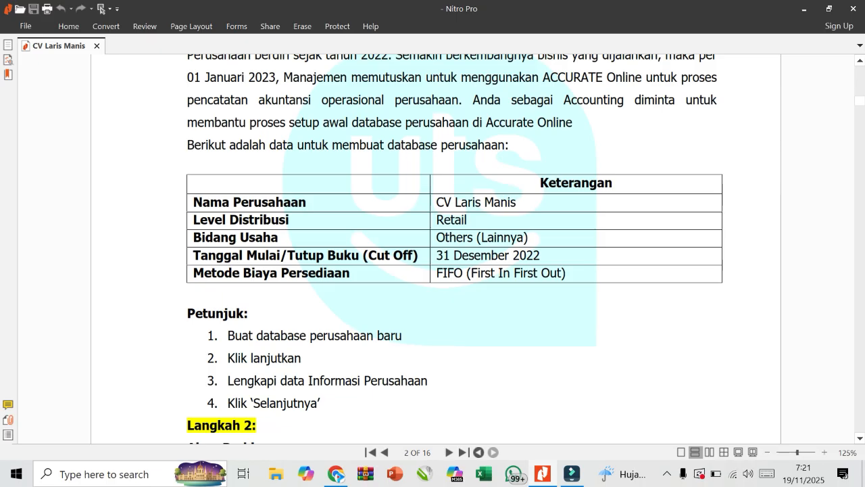
key(alt+Tab)
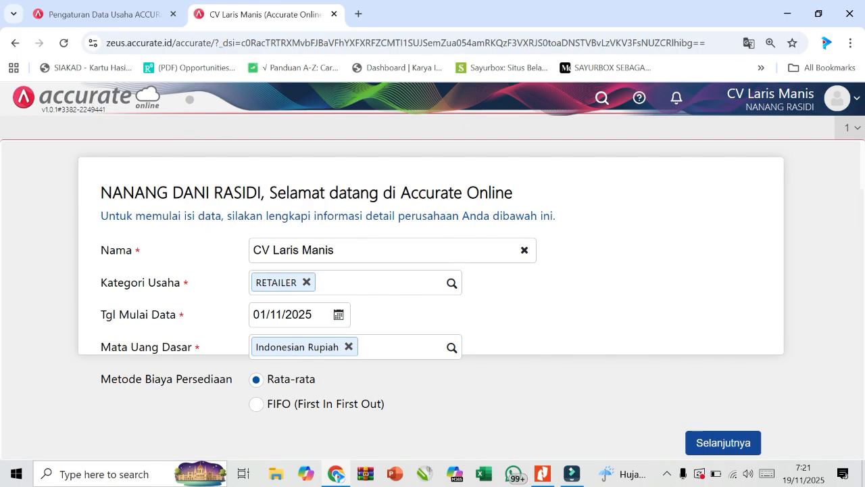
key(alt+Tab)
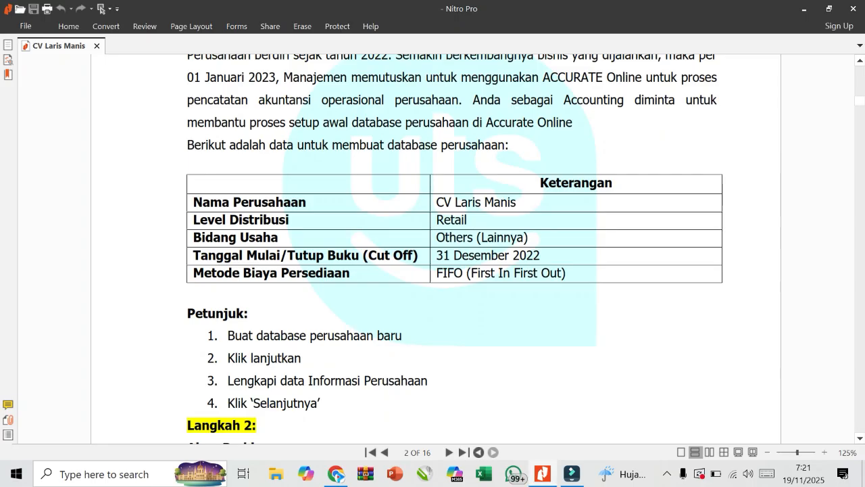
- Switch back to Accurate Online and set the data start date (Tgl Mulai Data) to 31/12/2022
key(alt+Tab)
click(282, 314)
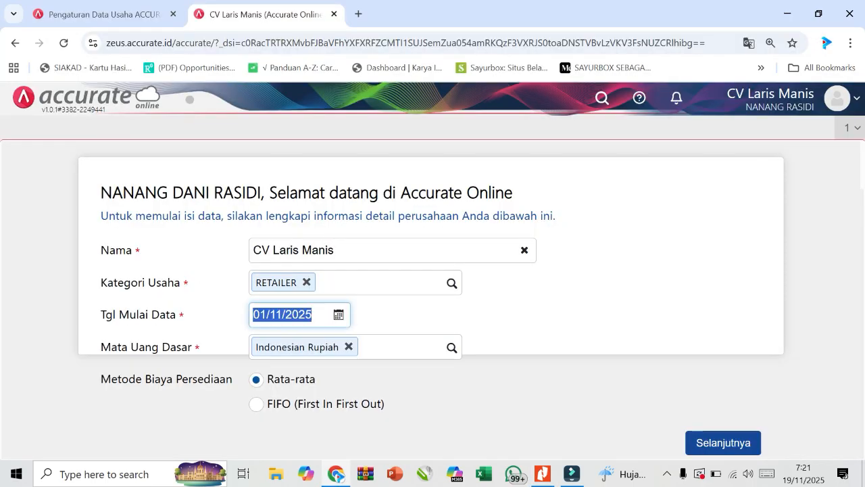
text(31/12/2)
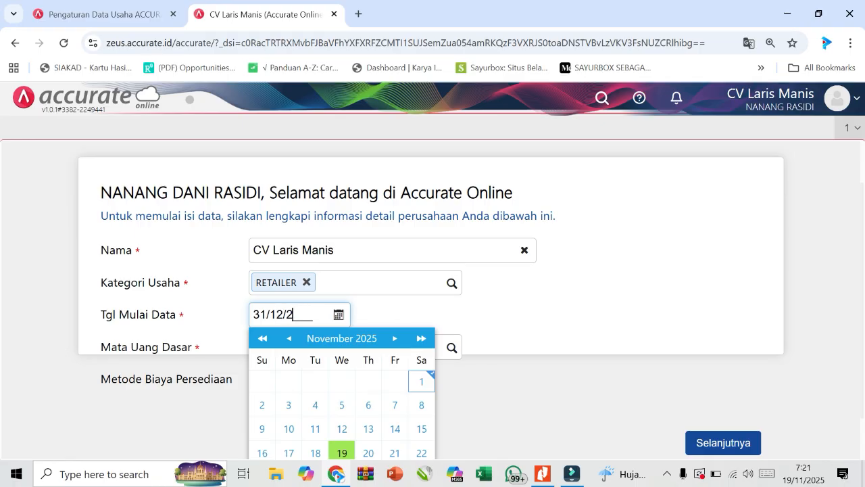
text(022)
key(Tab)
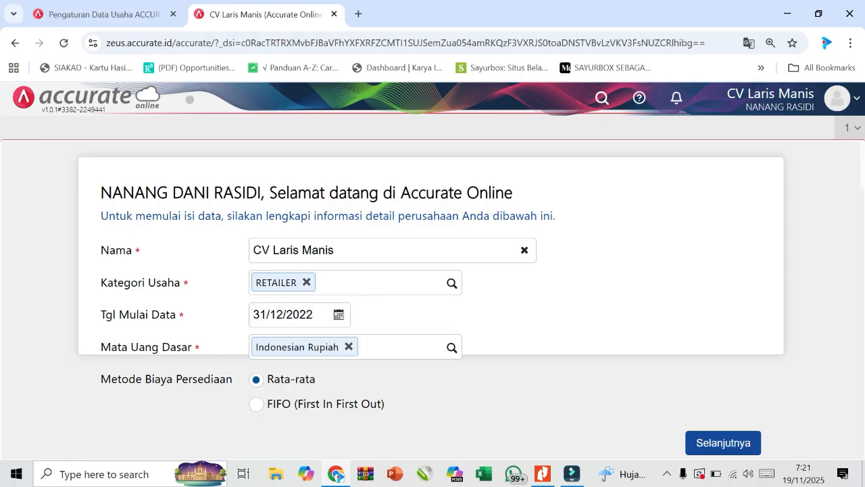
- Choose FIFO (First In First Out) as the inventory costing method and proceed with the Accurate Online service
key(alt+Tab)
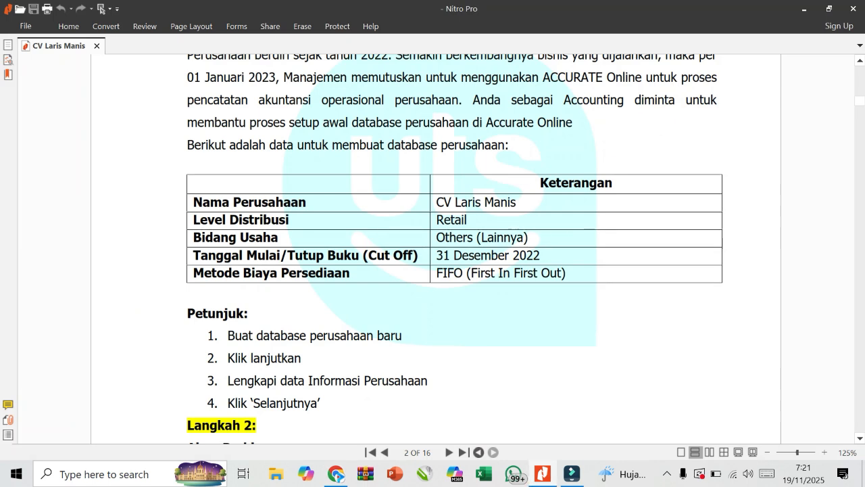
key(alt+Tab)
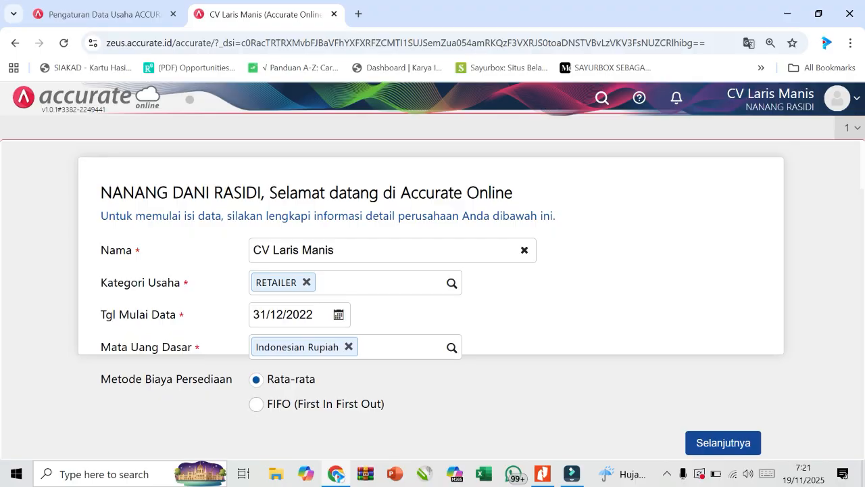
click(256, 403)
click(723, 442)
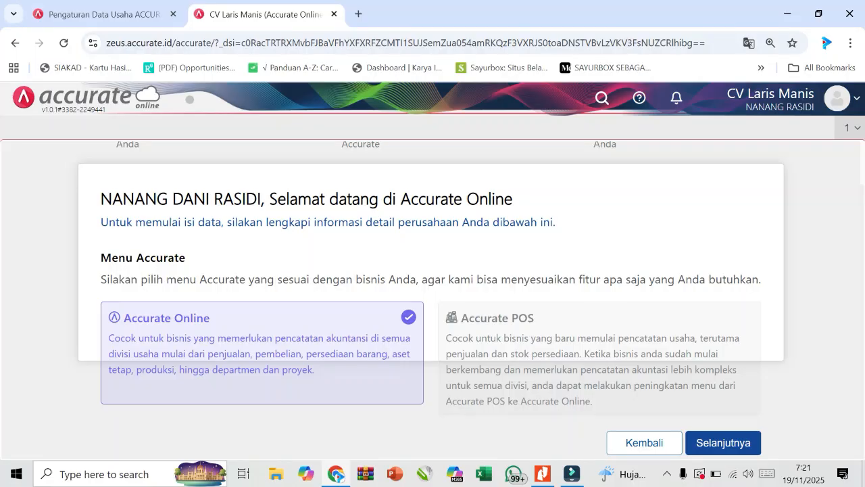
click(723, 443)
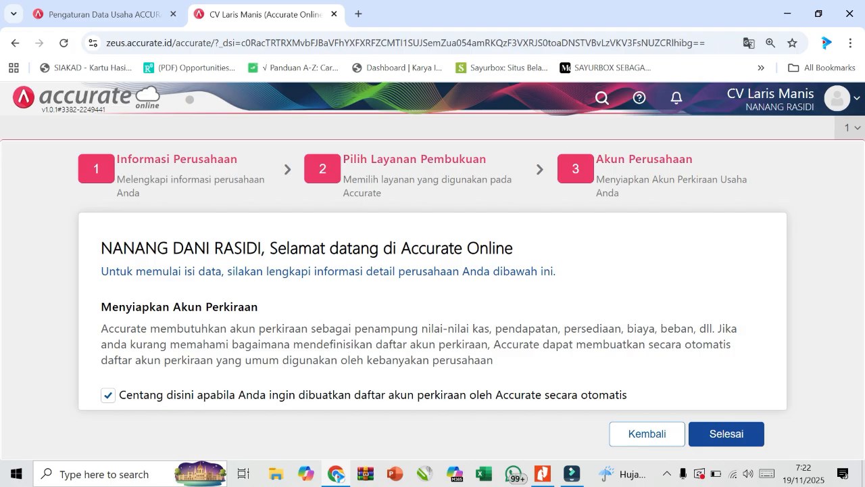
- Turn off automatic creation of the chart of accounts and finish the company setup
key(ctrl+minus)
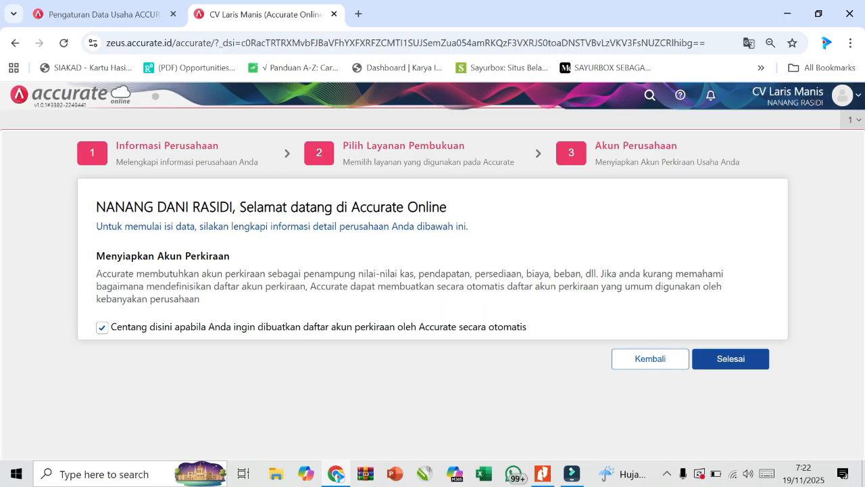
click(102, 327)
key(Return)
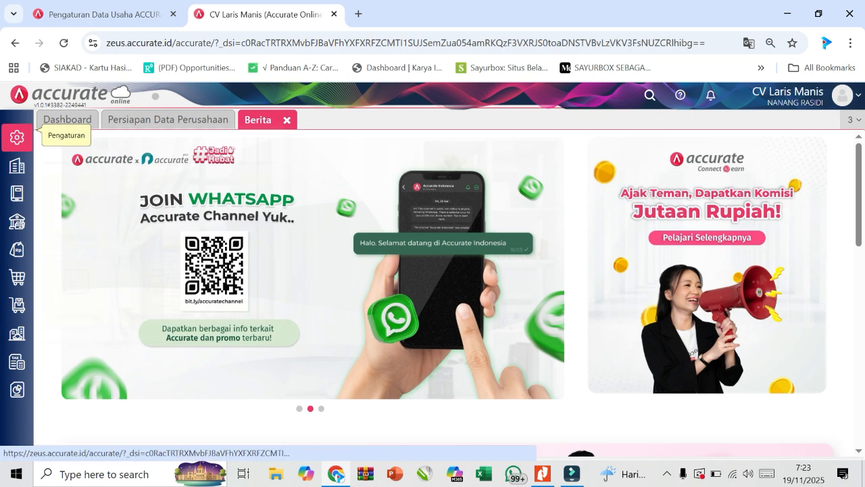
- Open the company preferences, and find the detailed company information table in the Nitro Pro document
click(17, 137)
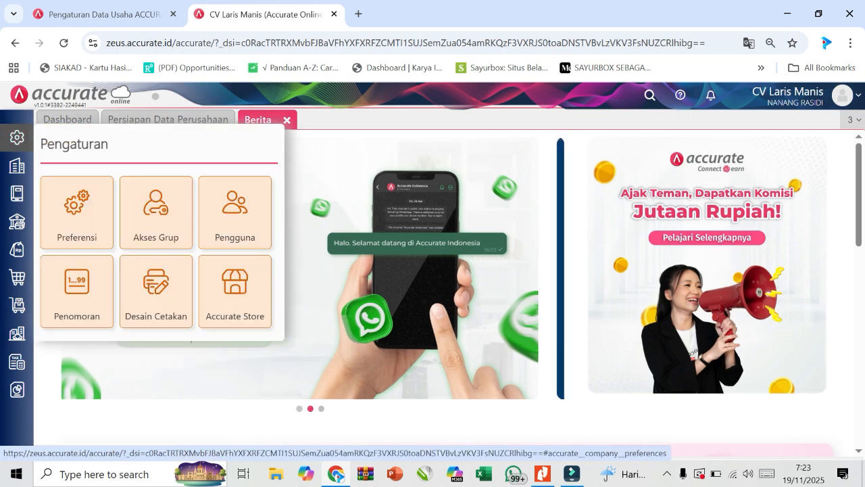
click(77, 212)
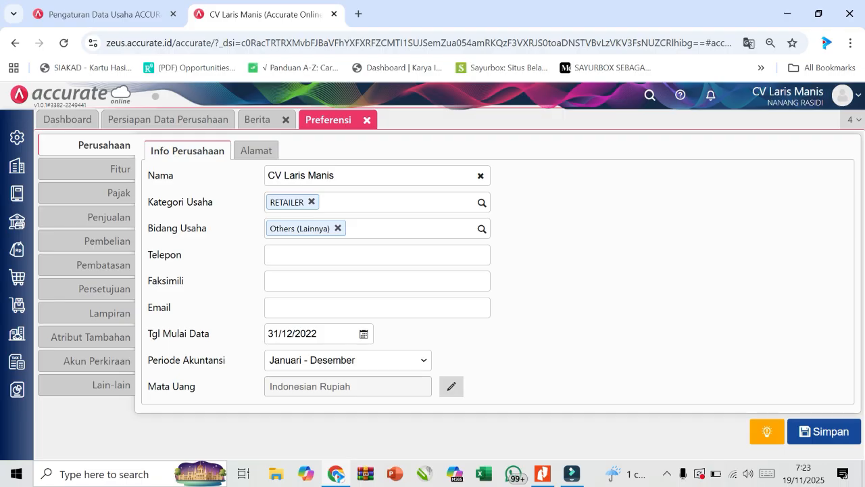
key(alt+Tab)
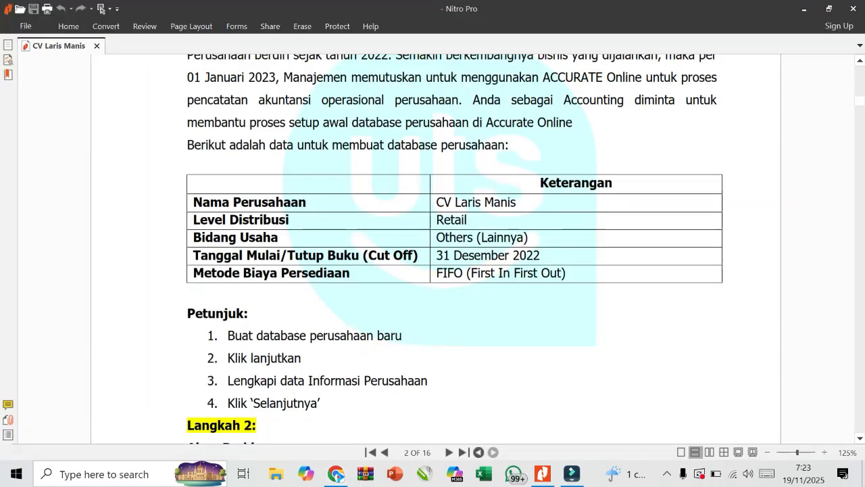
scroll(455, 248, down, 1)
scroll(454, 249, up, 1)
scroll(455, 249, up, 3)
scroll(455, 248, down, 6)
scroll(435, 249, down, 8)
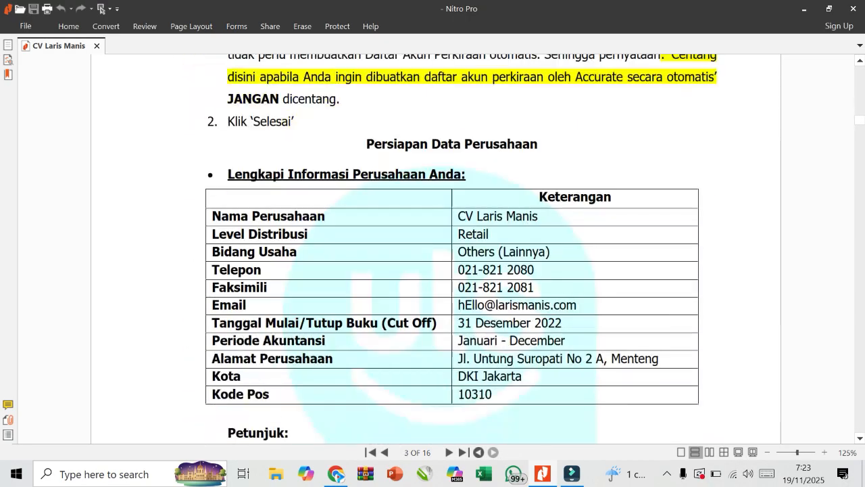
- Fill in the company's telephone, fax and e-mail in the preferences from the document's table
key(alt+Tab)
key(alt+Tab)
drag(458, 243, 538, 242)
key(alt+Tab)
key(ctrl+v)
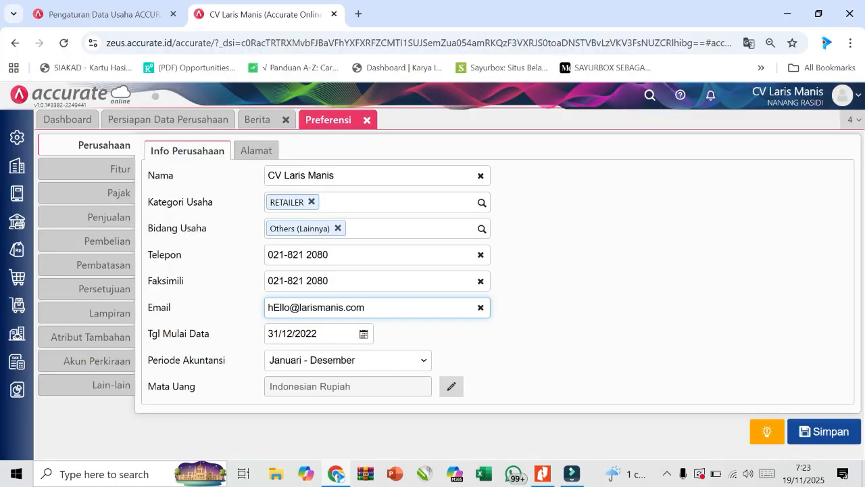
key(alt+Tab)
key(alt+Tab)
- Copy the company's street address from the document into the address details (Alamat) of the preferences
click(256, 150)
key(alt+Tab)
drag(458, 331, 661, 331)
key(alt+Tab)
- Check the city in the document's table and select DKI Jakarta for the company address
key(alt+Tab)
key(ctrl+a)
scroll(436, 249, down, 1)
scroll(436, 249, up, 1)
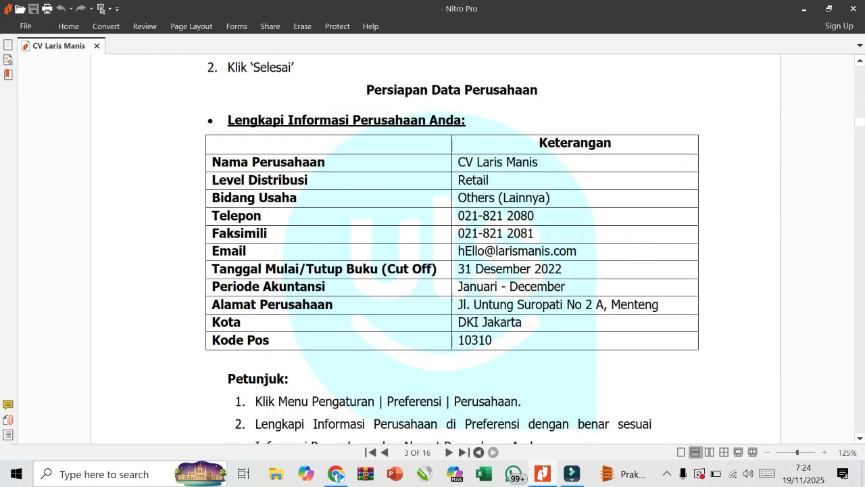
key(alt+Tab)
key(Tab)
text(d)
key(Return)
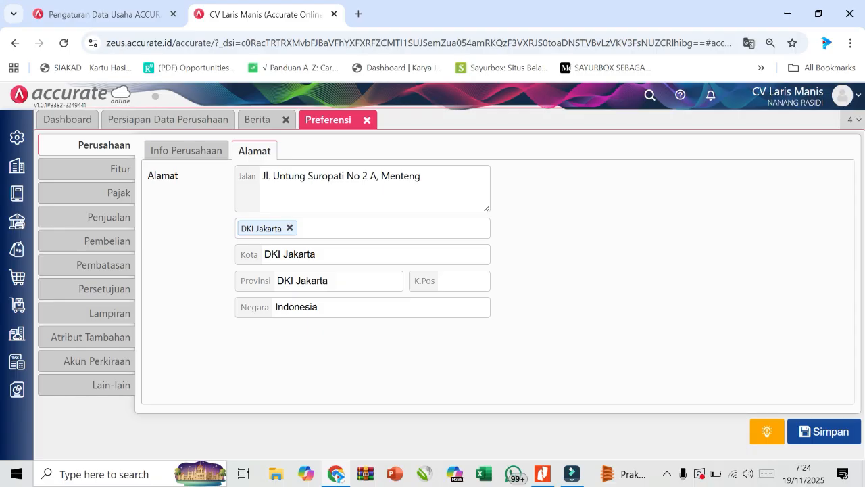
- Review the company information, open the feature preferences (Fitur), and find the Fitur Dasar requirements in the Nitro Pro document
click(186, 150)
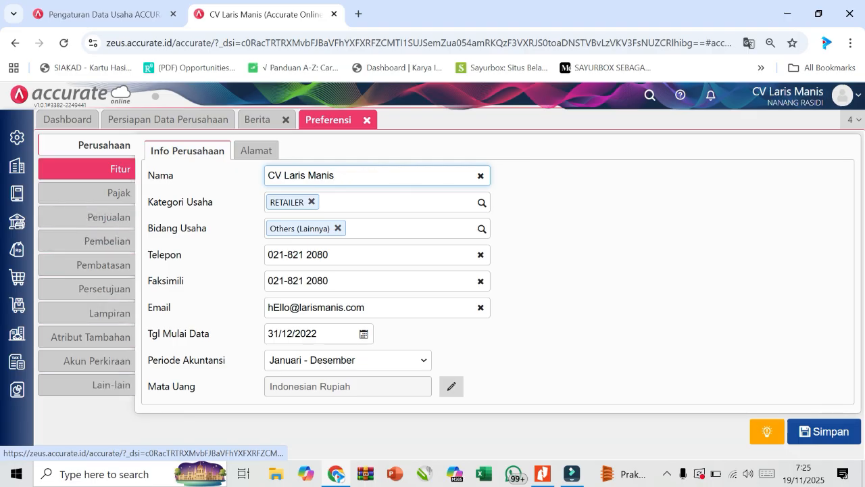
click(101, 169)
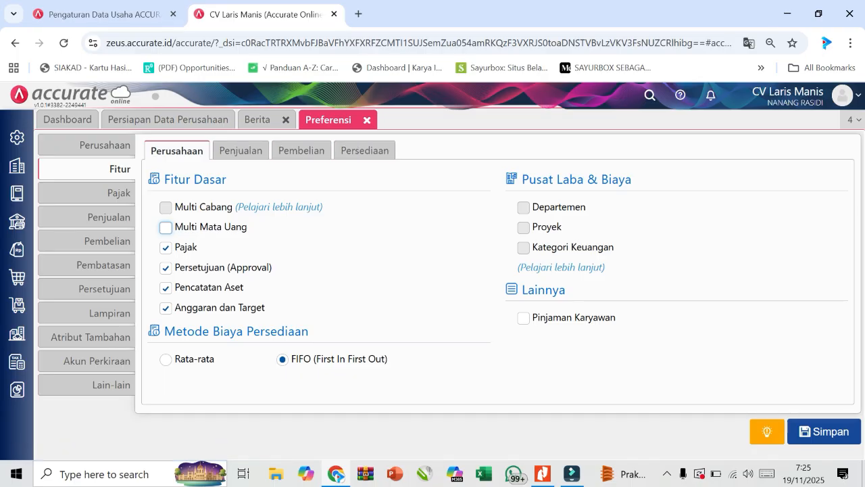
key(alt+Tab)
scroll(452, 250, down, 1)
scroll(453, 250, down, 3)
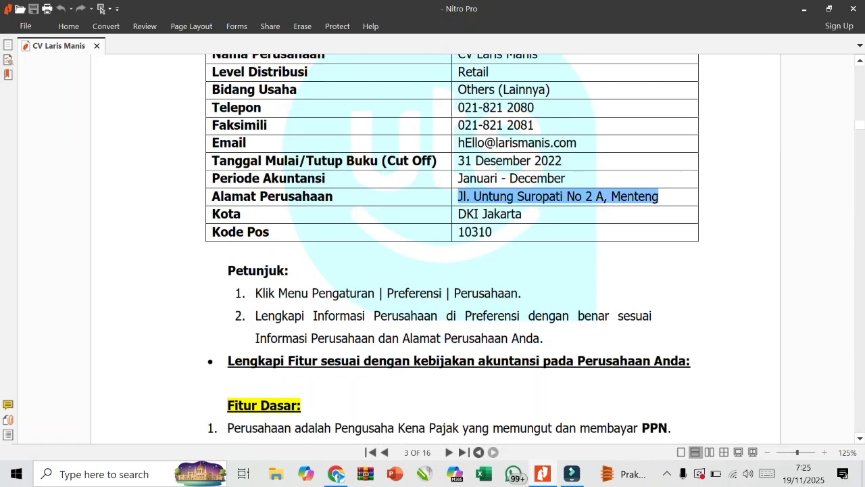
scroll(452, 250, down, 2)
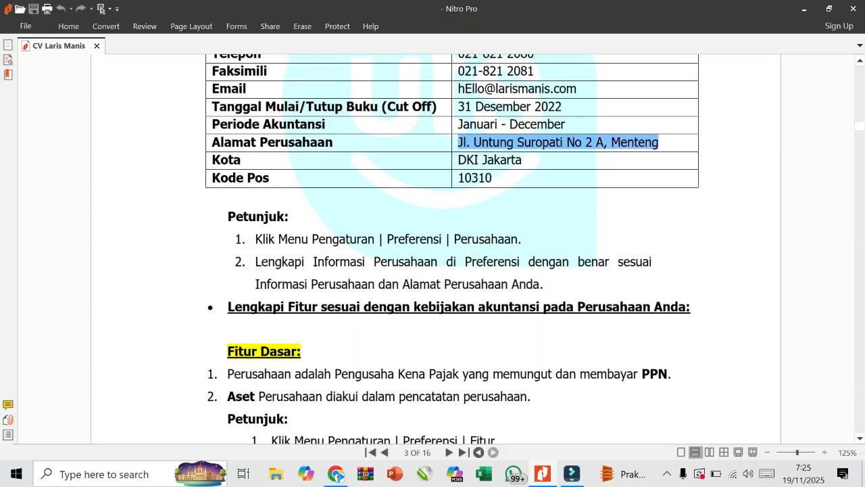
scroll(452, 250, down, 4)
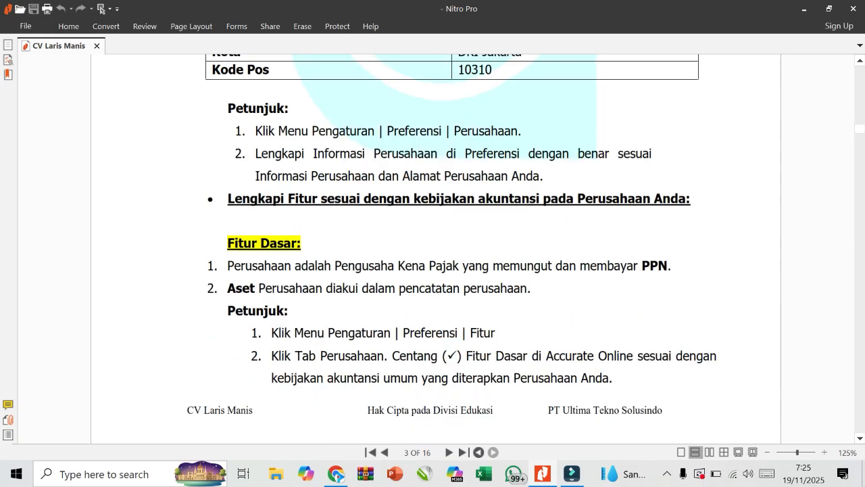
scroll(452, 250, up, 1)
scroll(452, 250, down, 1)
scroll(452, 250, down, 3)
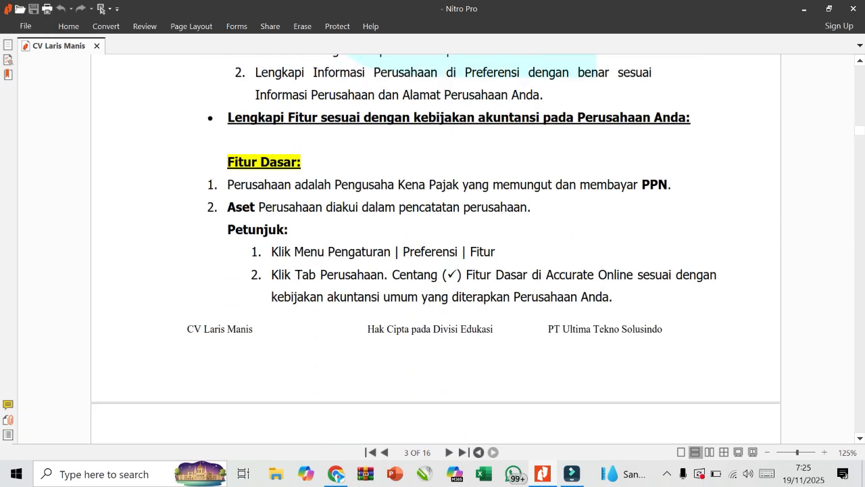
- Compare the basic company features in Accurate Online with the document's Fitur Dasar requirements and disable Persetujuan (Approval)
key(alt+Tab)
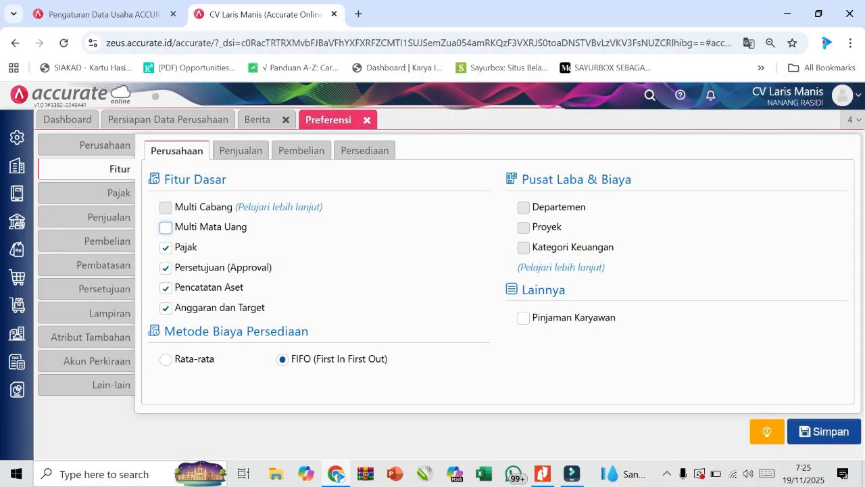
key(alt+Tab)
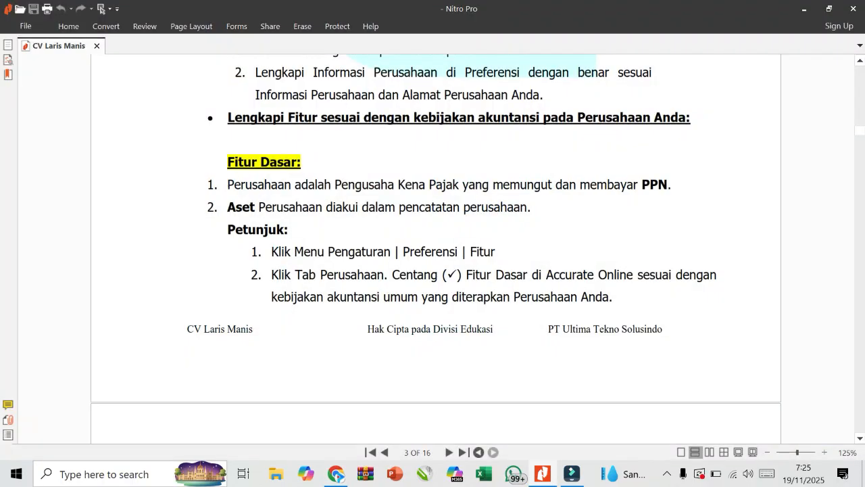
scroll(436, 243, up, 2)
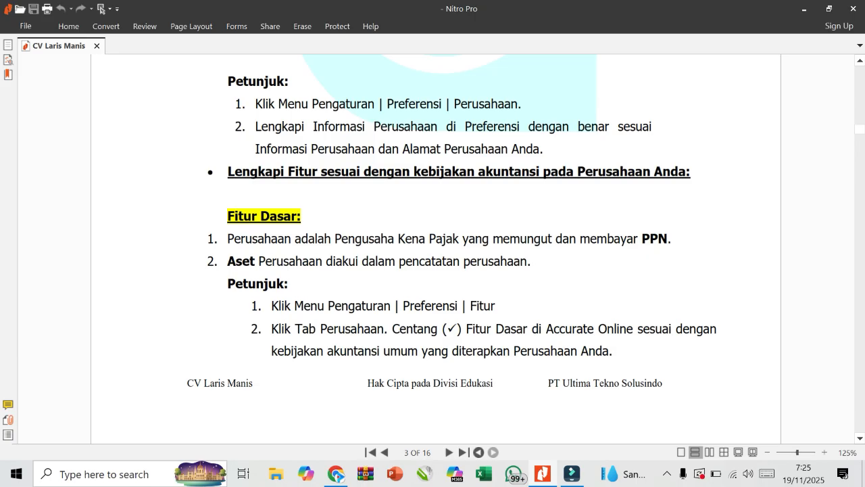
key(alt)
key(alt+Tab)
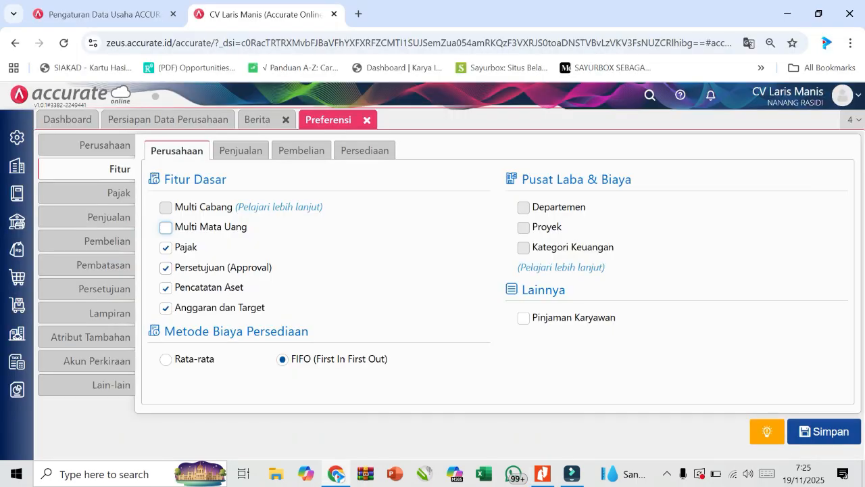
key(alt+Tab)
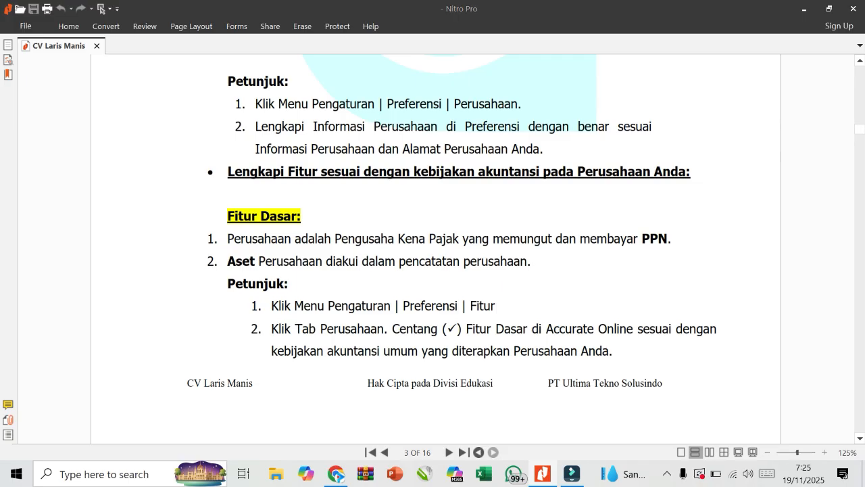
key(alt+Tab)
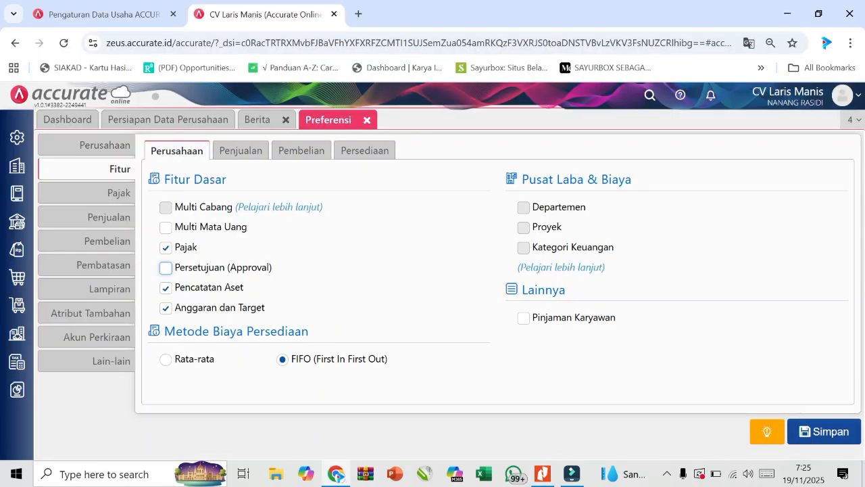
- Recheck the Fitur Dasar requirements in the document and disable Anggaran dan Target in the company features
key(alt+Tab)
scroll(436, 243, down, 1)
scroll(436, 243, down, 5)
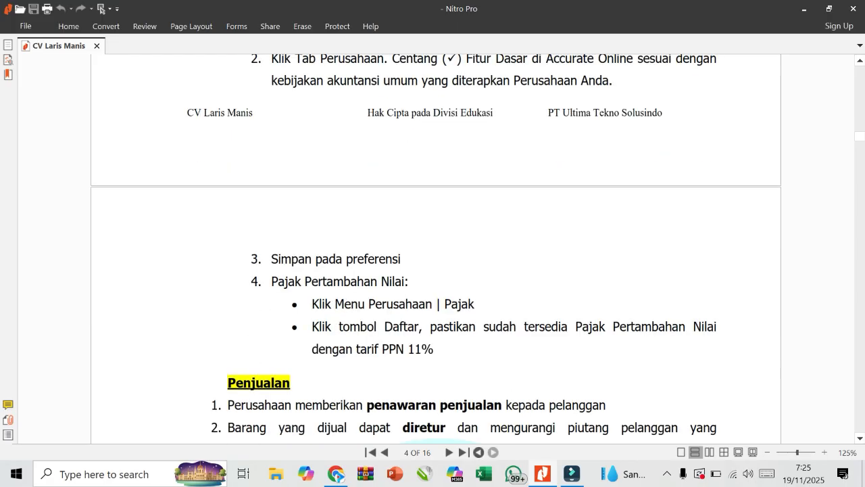
scroll(436, 248, up, 3)
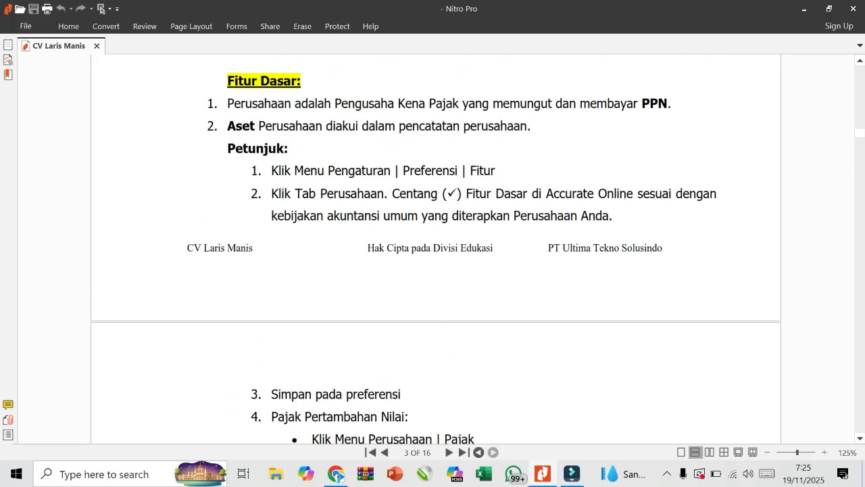
key(alt+Tab)
click(166, 308)
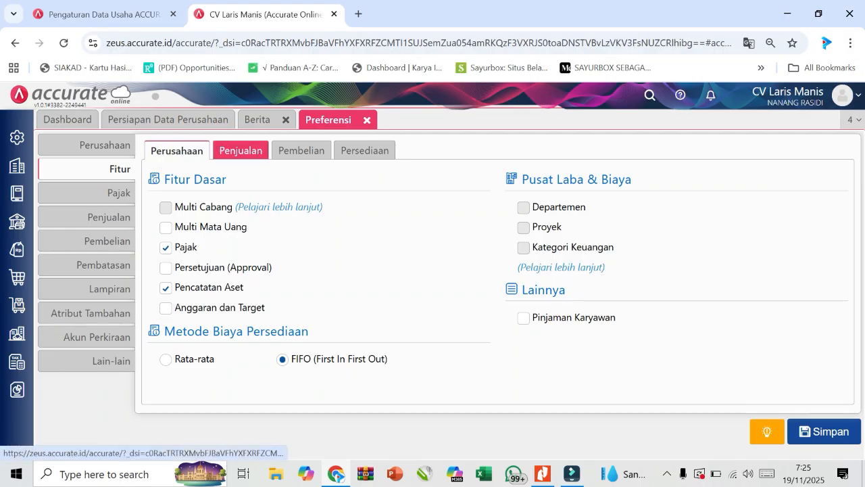
- Open the sales features (Penjualan) in Accurate Online and find the matching Penjualan requirements in the Nitro Pro document
key(alt+Tab)
scroll(436, 248, down, 8)
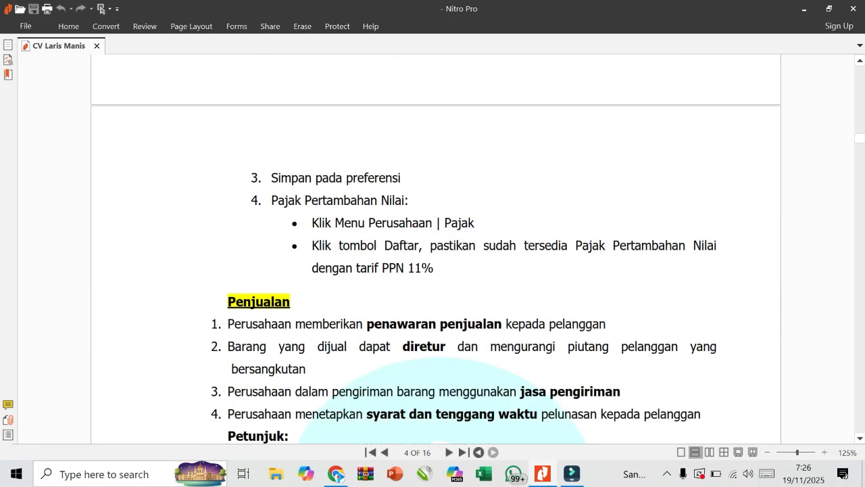
key(alt+Tab)
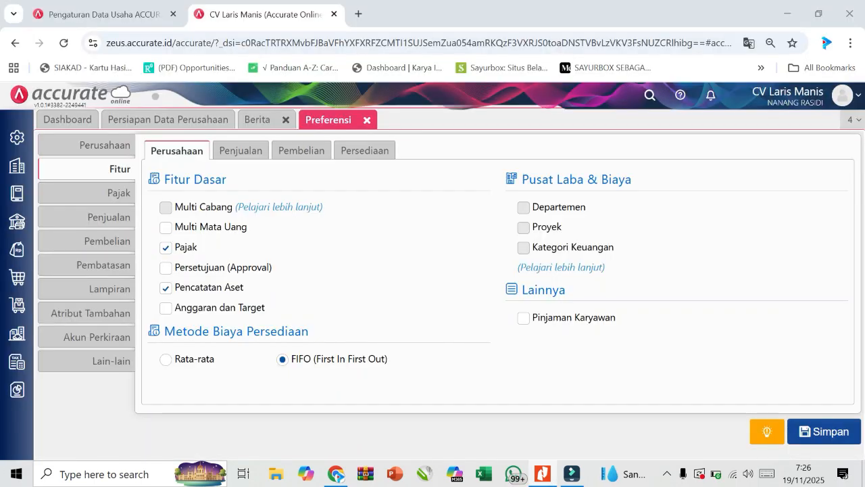
click(240, 150)
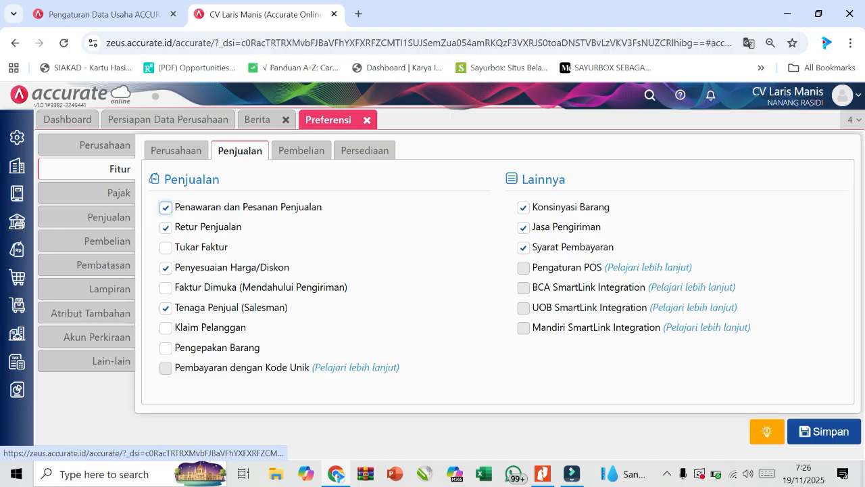
key(alt+Tab)
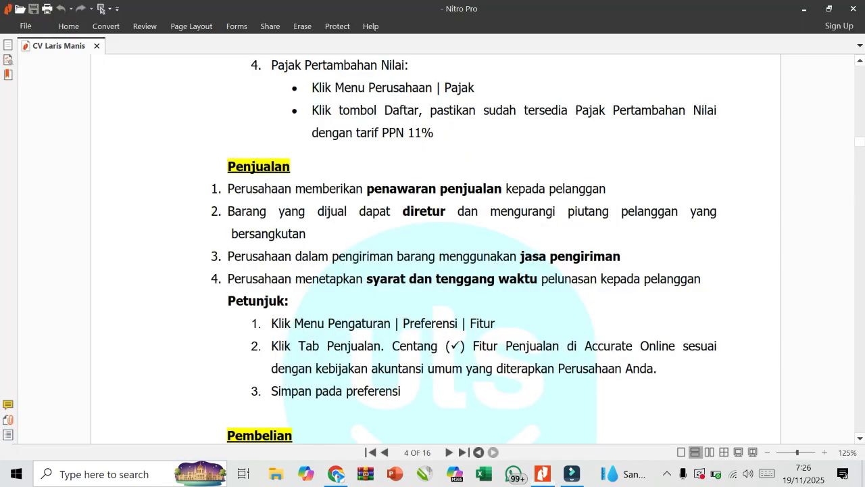
scroll(462, 248, down, 1)
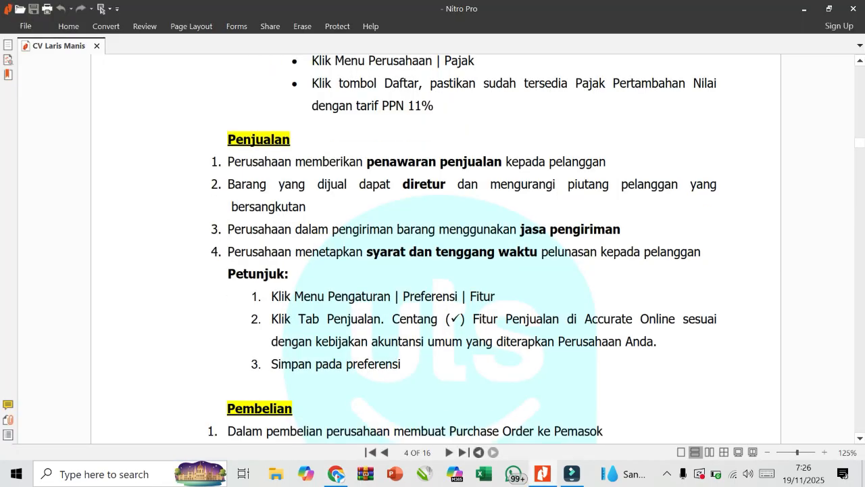
- Compare the sales features with the document's Penjualan requirements and disable Penyesuaian Harga/Diskon, Tenaga Penjual (Salesman) and Konsinyasi Barang
key(alt+Tab)
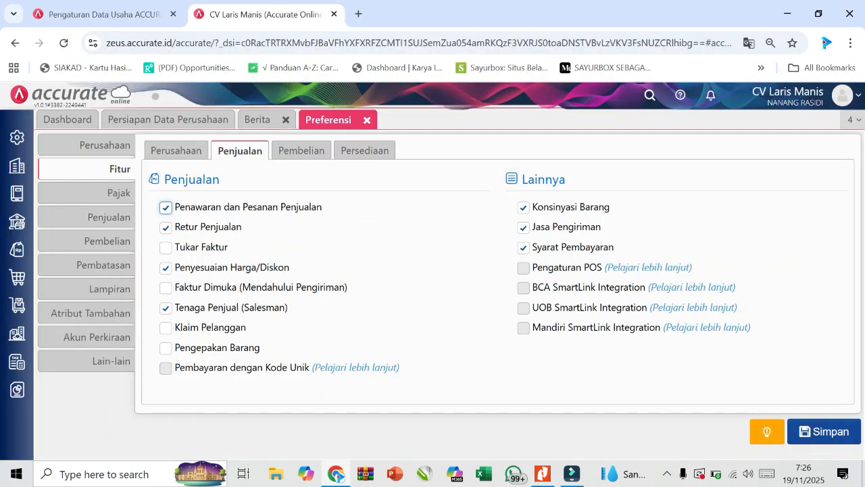
key(alt+Tab)
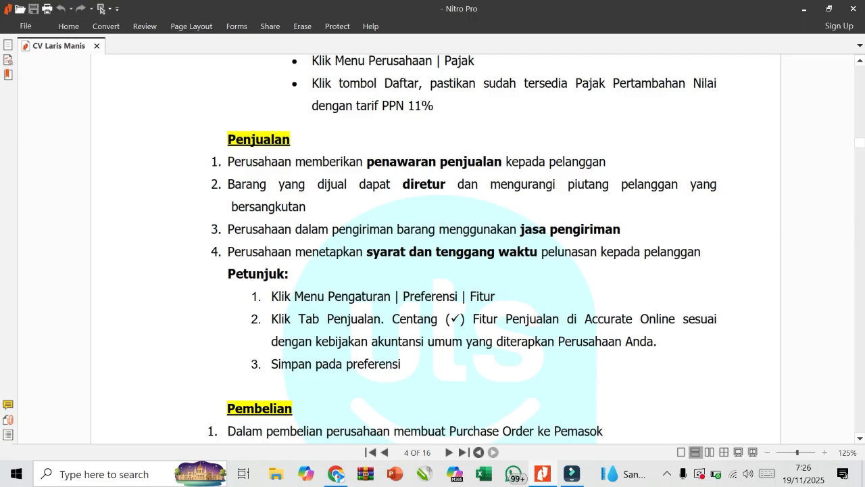
key(alt+Tab)
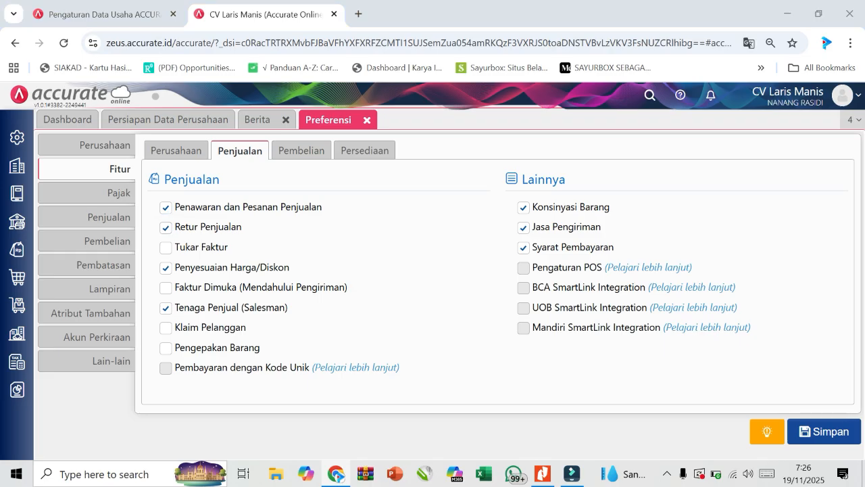
key(alt+Tab)
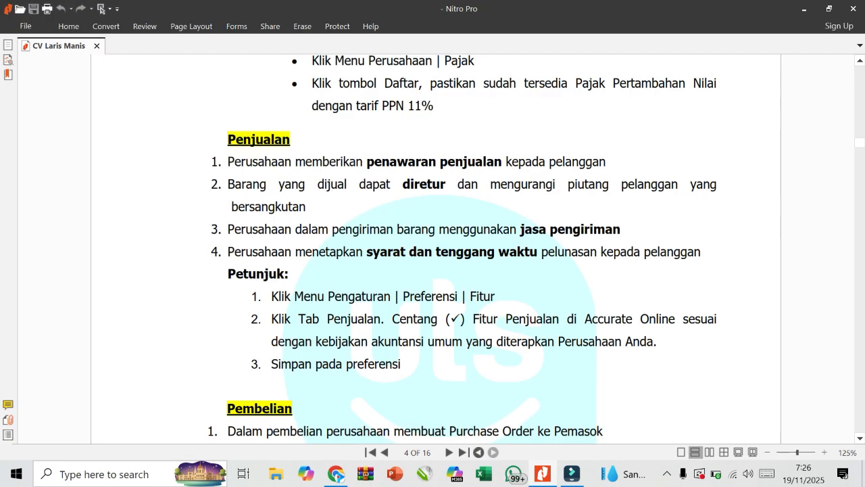
key(alt+Tab)
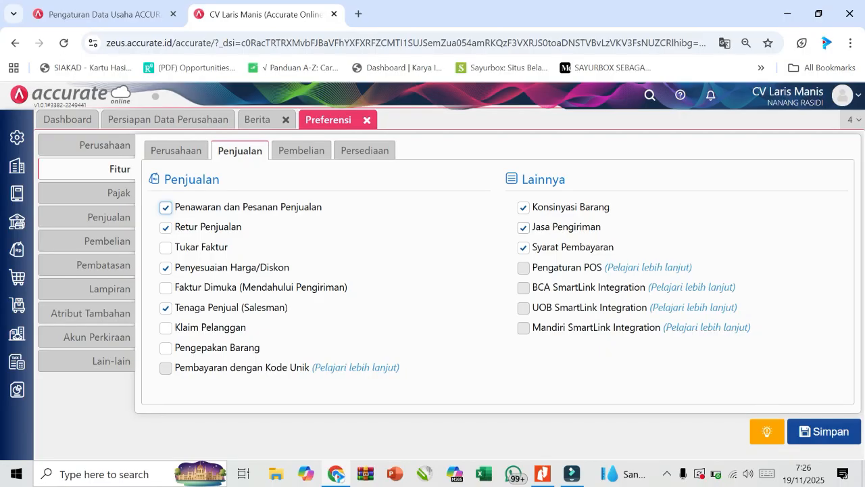
key(alt+Tab)
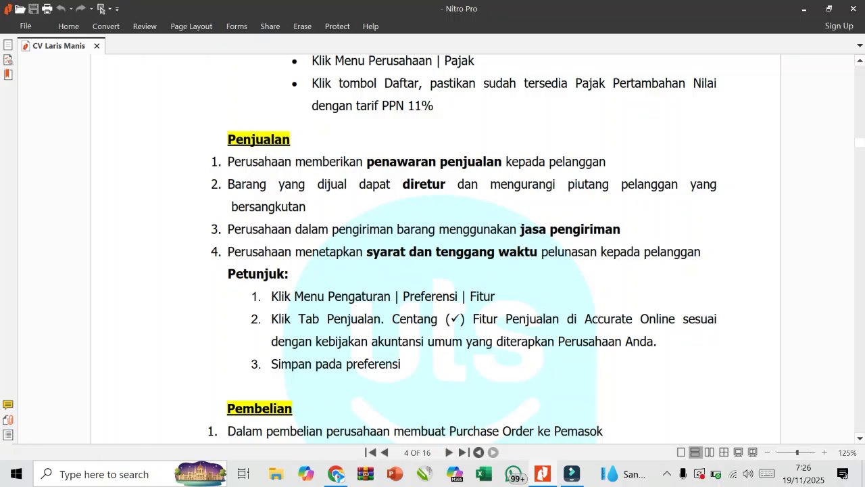
key(alt+Tab)
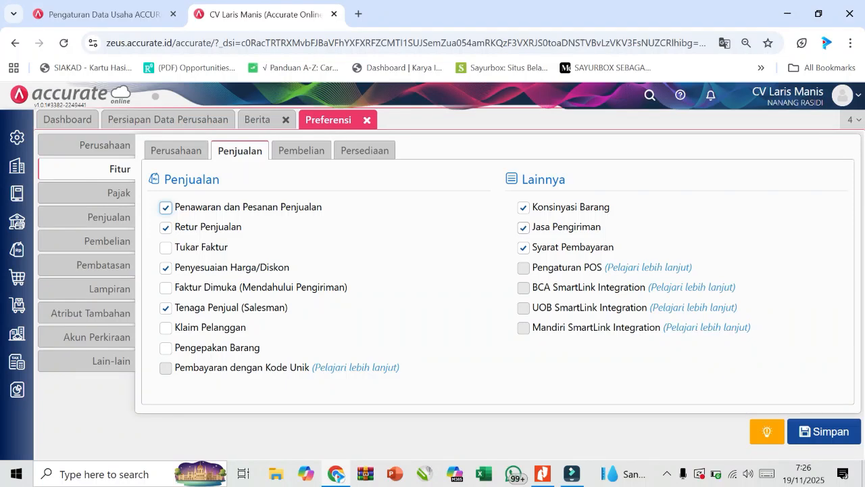
key(alt+Tab)
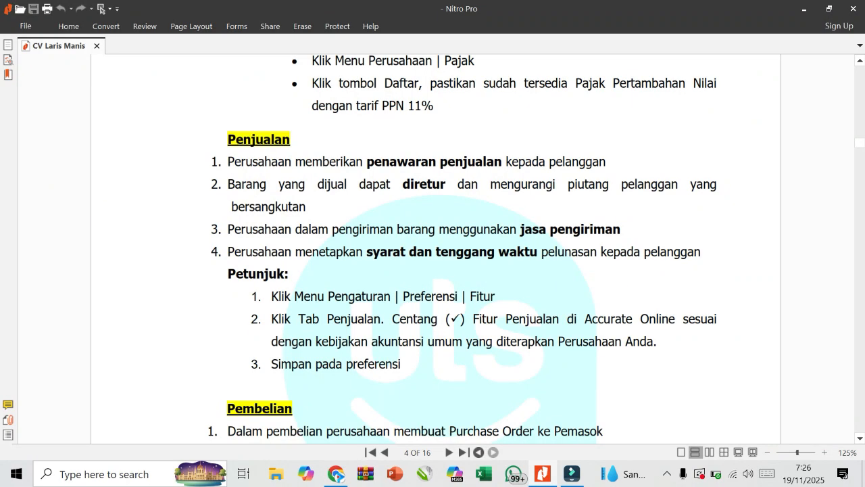
key(alt+Tab)
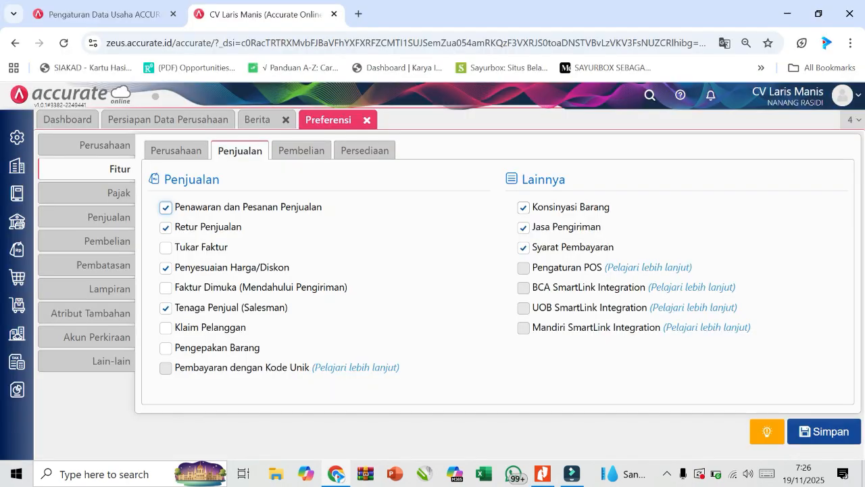
key(space)
click(165, 268)
click(166, 307)
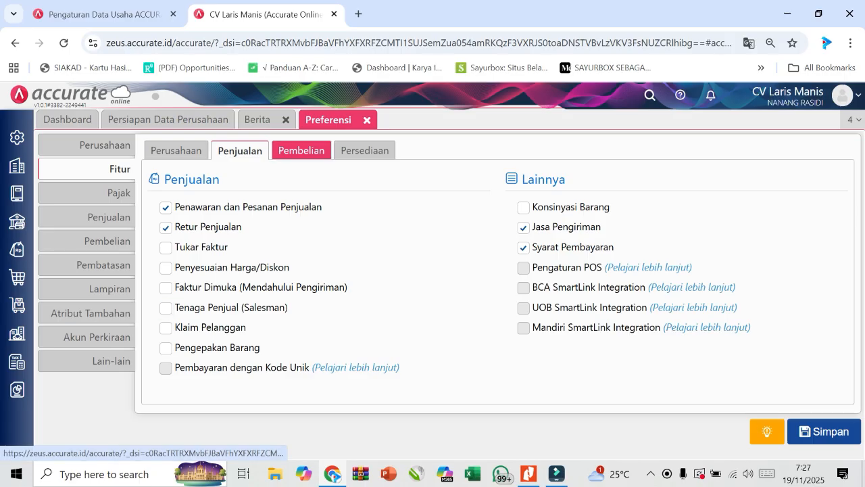
- View the purchase features (Pembelian), recheck the sales features, and find the Pembelian requirements in the Nitro Pro document
click(301, 150)
key(alt+Tab)
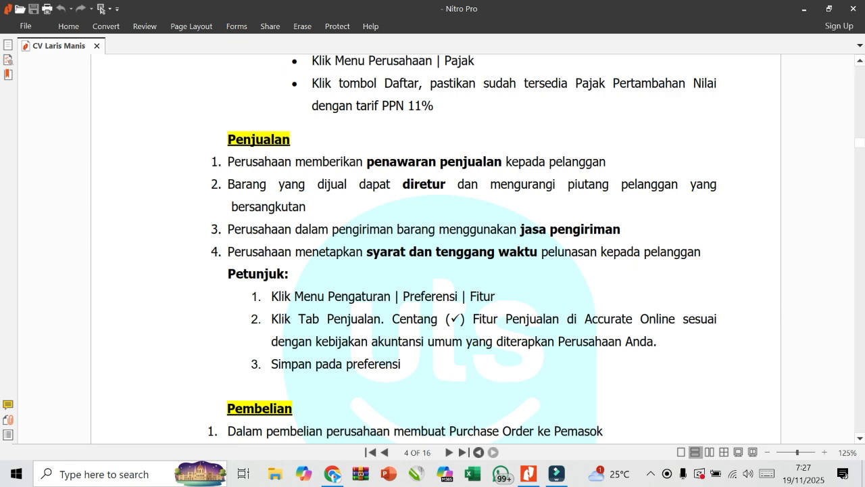
key(alt+Tab)
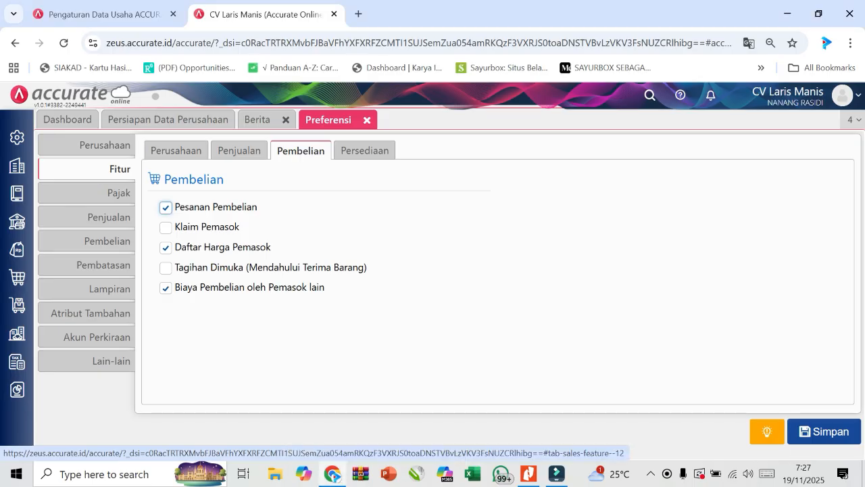
click(239, 150)
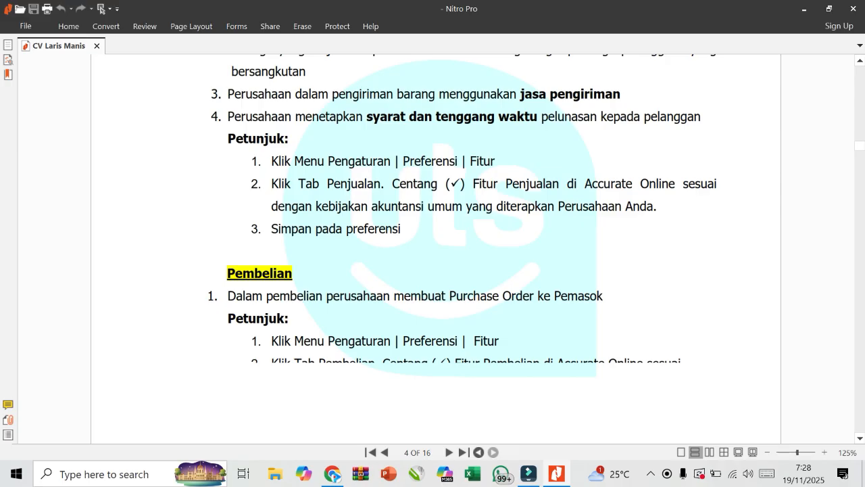
scroll(462, 244, down, 1)
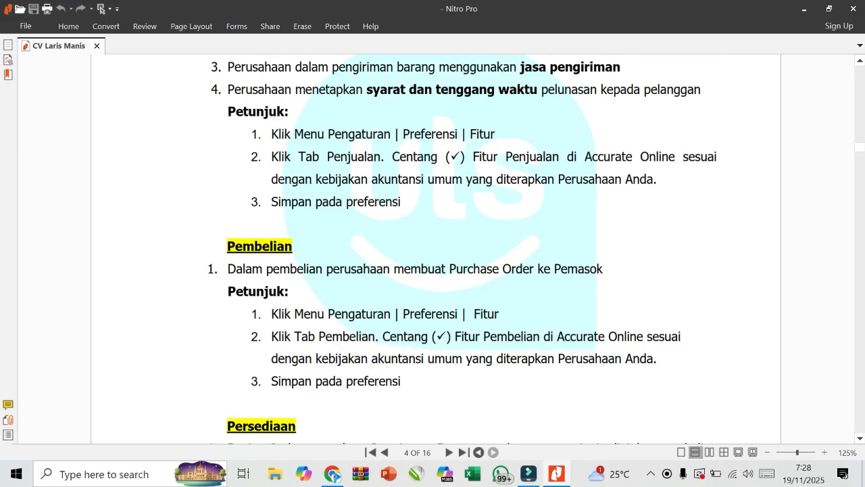
scroll(462, 244, down, 1)
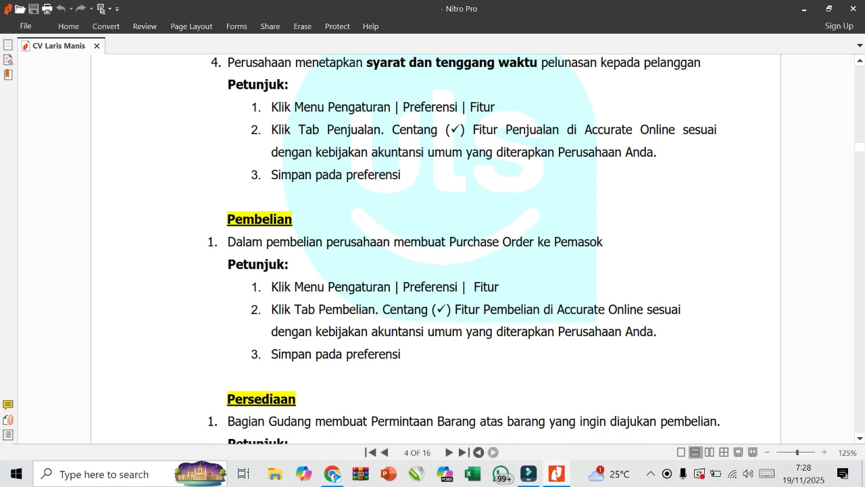
- Return to Accurate Online and disable Daftar Harga Pemasok and Biaya Pembelian oleh Pemasok lain in the purchase features
key(alt+Tab)
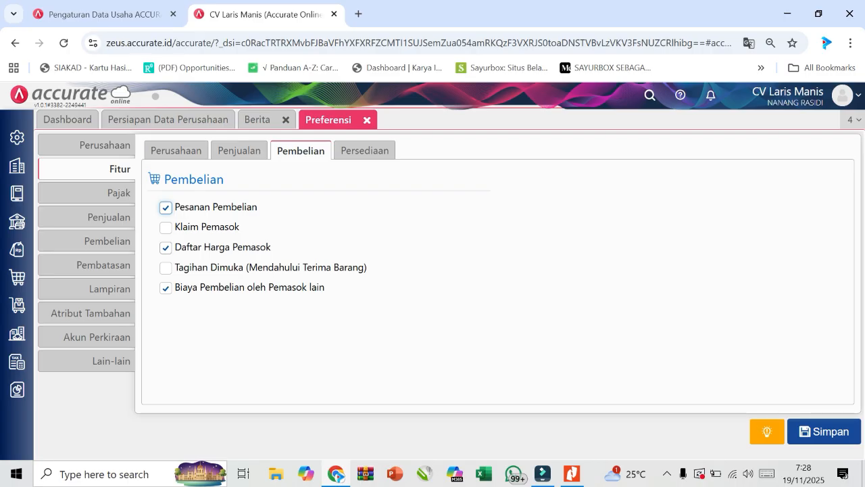
click(165, 247)
click(165, 287)
- Find the Persediaan requirements in the Nitro Pro document and open the inventory features (Persediaan) in Accurate Online
key(alt+Tab)
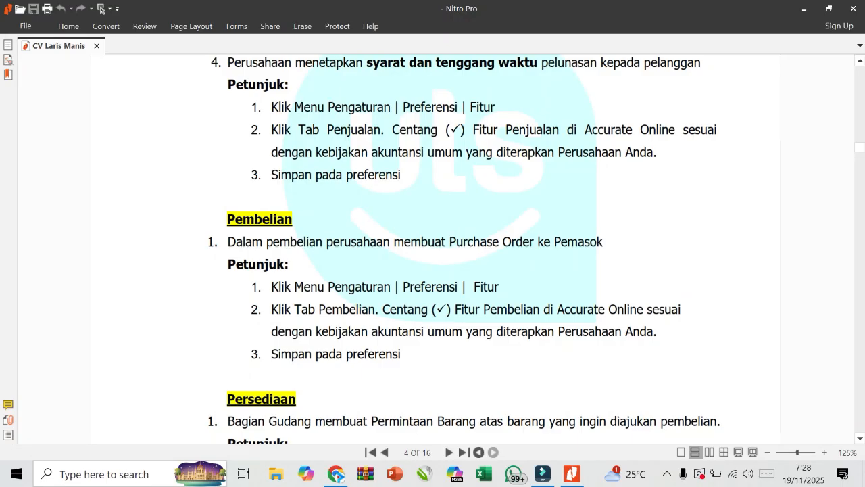
scroll(433, 250, down, 5)
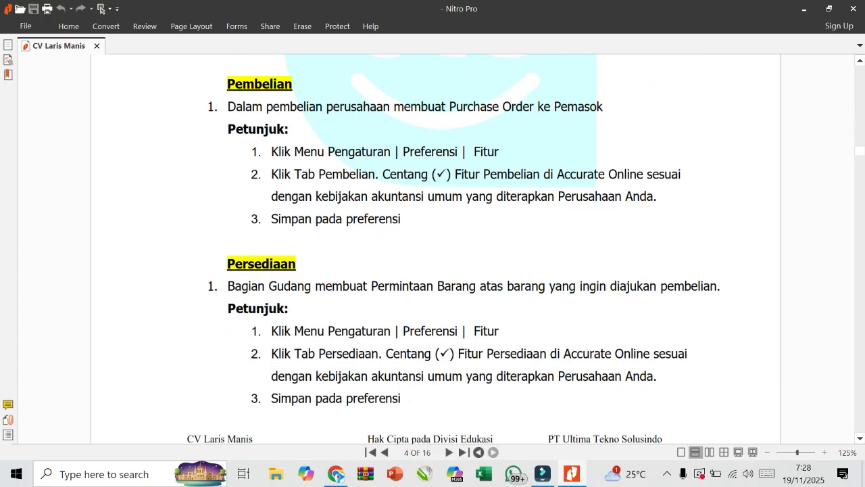
scroll(464, 250, down, 1)
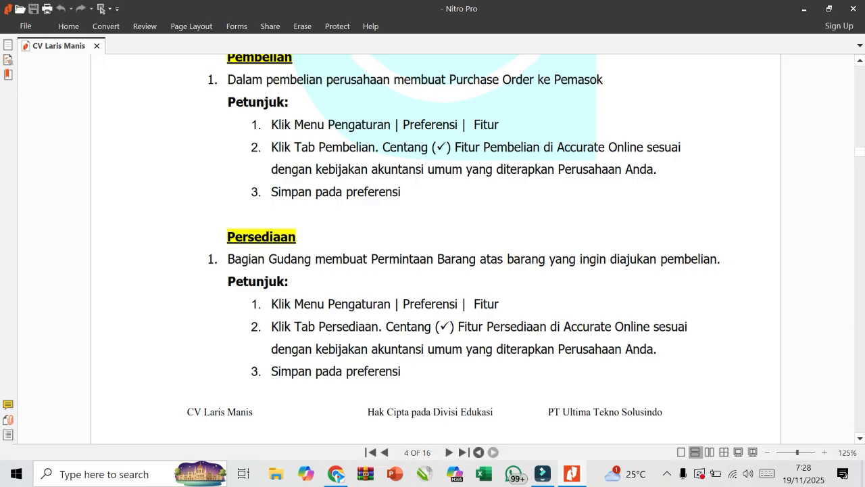
key(alt)
key(alt+Tab)
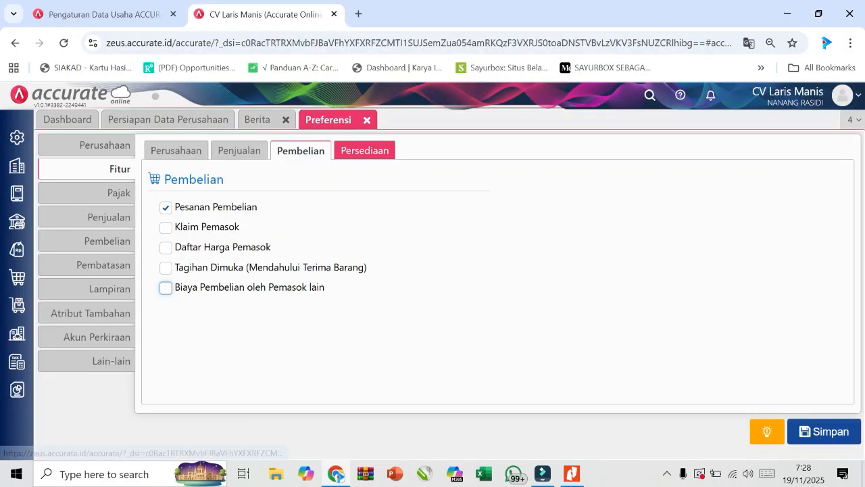
click(364, 150)
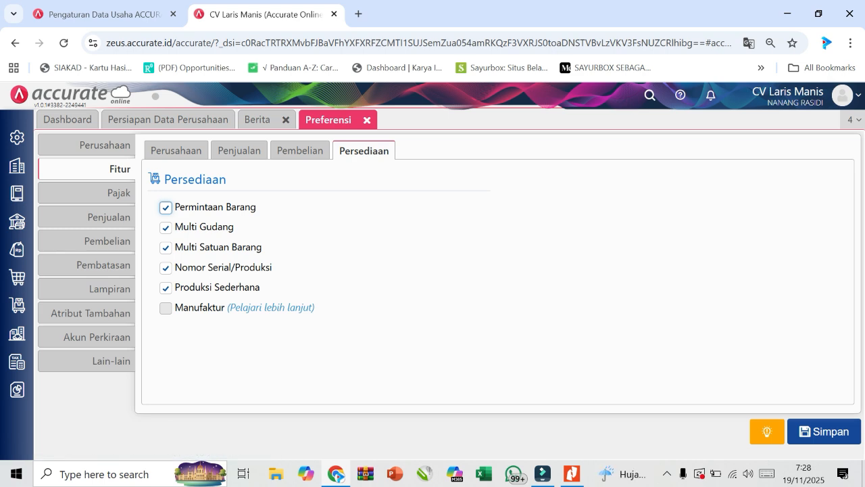
- Recheck the document's Persediaan requirements and disable Multi Gudang, Multi Satuan Barang, Nomor Serial/Produksi and Produksi Sederhana in the inventory features
key(alt+Tab)
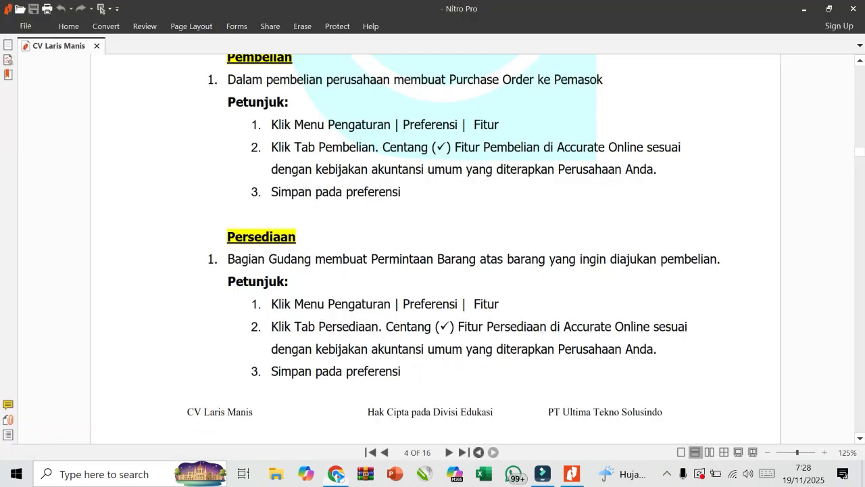
scroll(436, 250, down, 5)
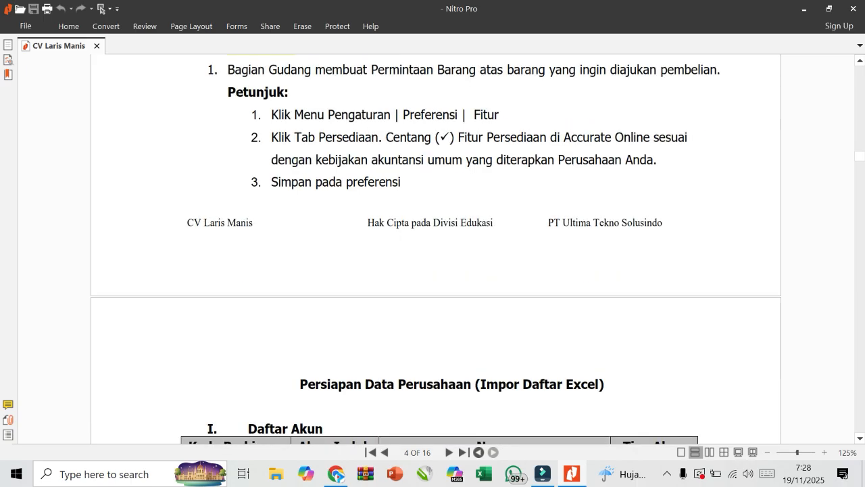
scroll(436, 250, up, 1)
key(alt+Tab)
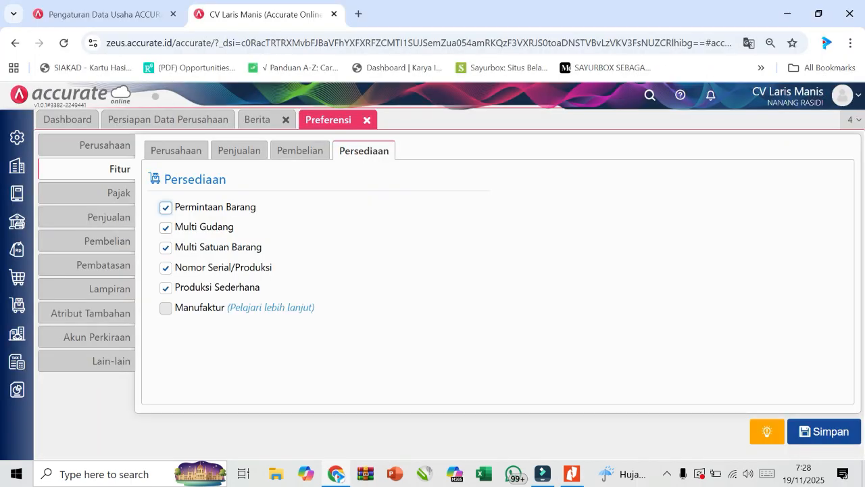
key(Tab)
key(space)
click(165, 247)
click(165, 268)
click(165, 288)
key(alt+Tab)
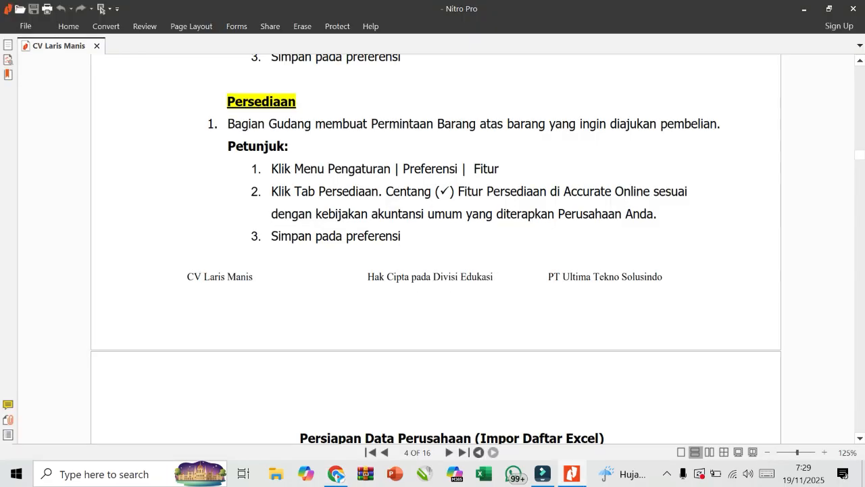
key(alt+Tab)
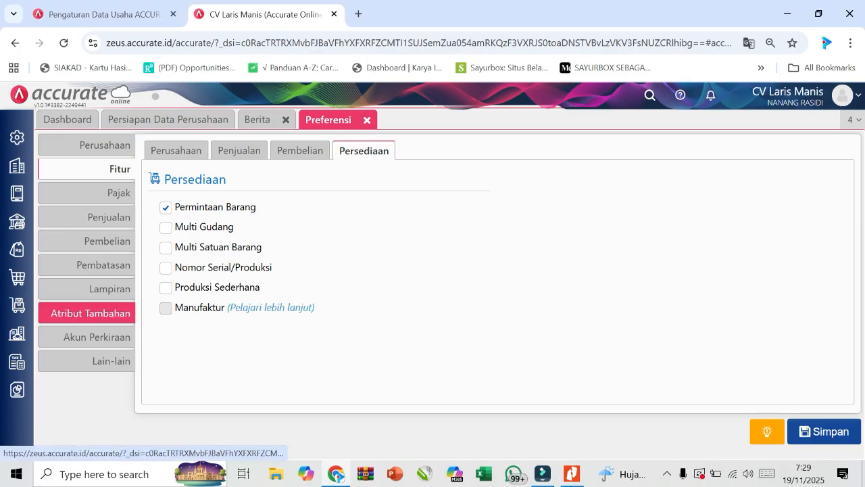
- Look through the default Barang & Jasa accounts under Akun Perkiraan and return to the feature preferences
click(96, 337)
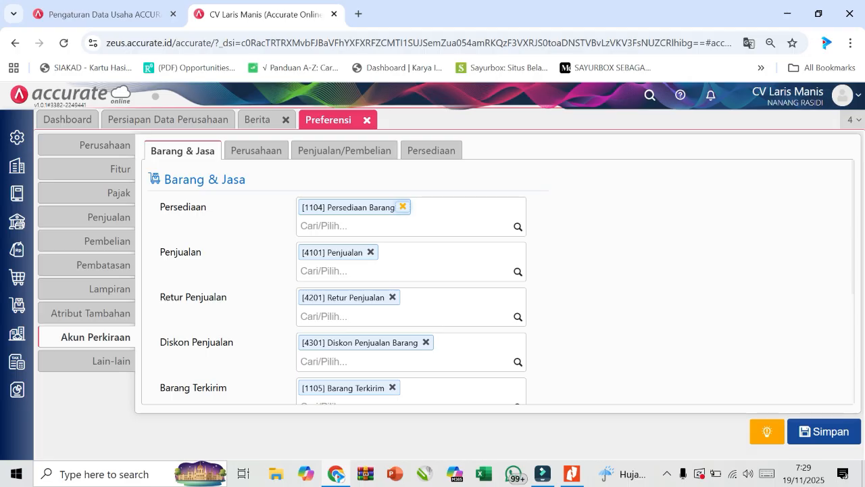
scroll(493, 277, down, 2)
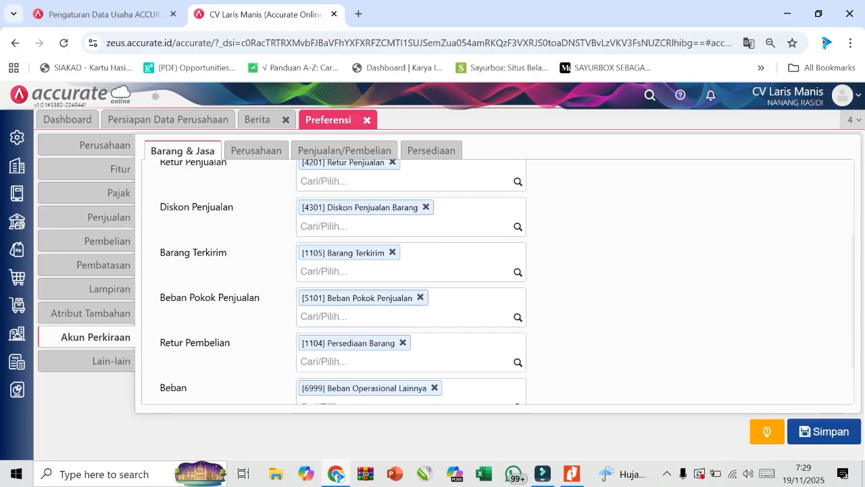
click(87, 169)
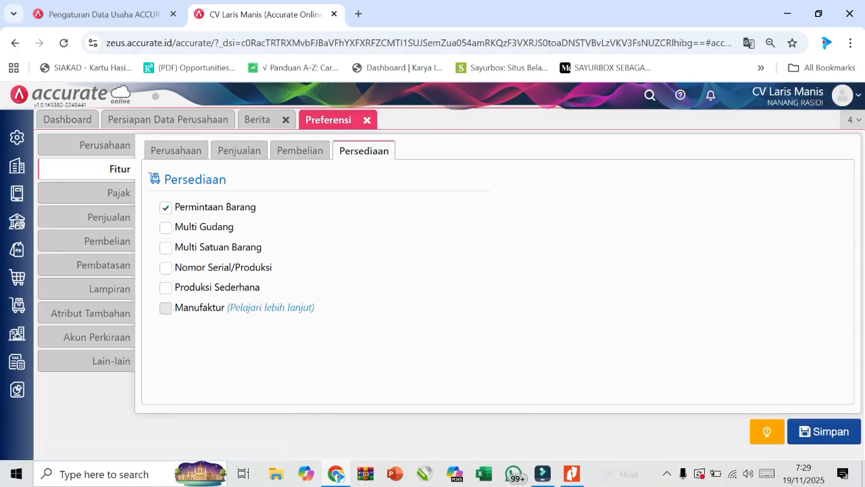